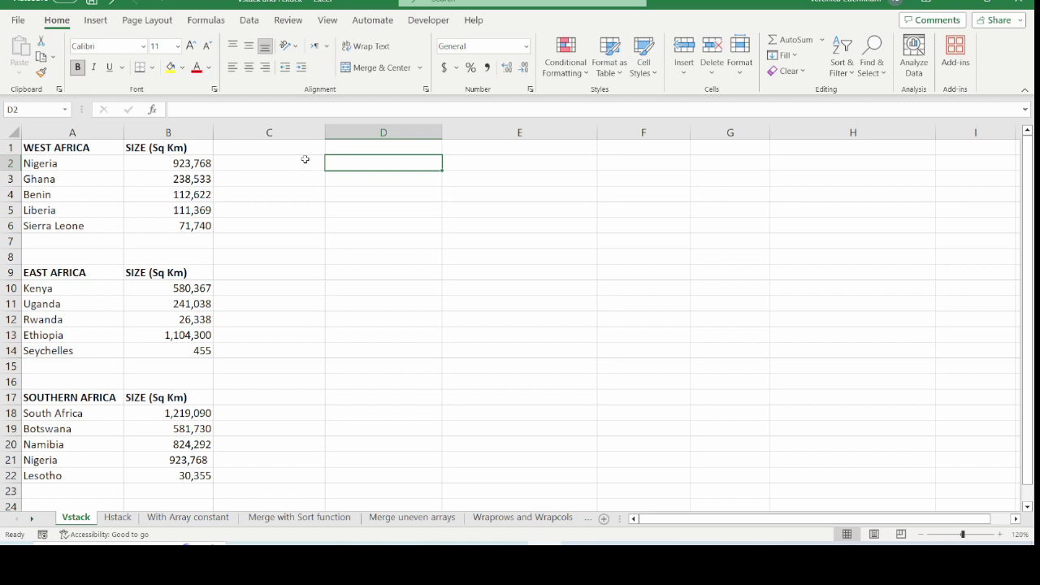
Step: Enter a VSTACK formula in D2 that stacks the three regional tables A2:B6, A10:B14 and A18:B22
type("=")
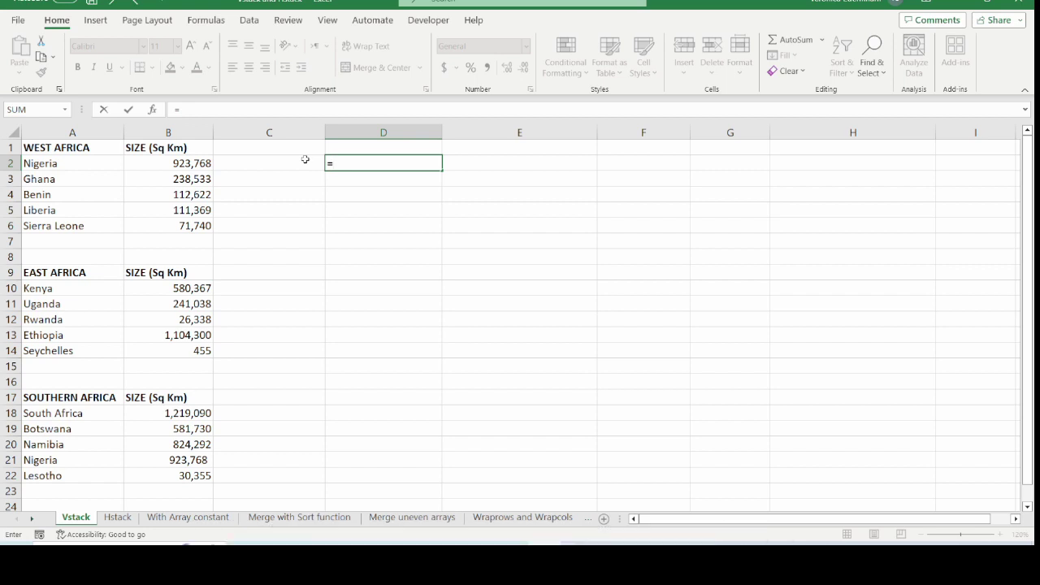
type("vst")
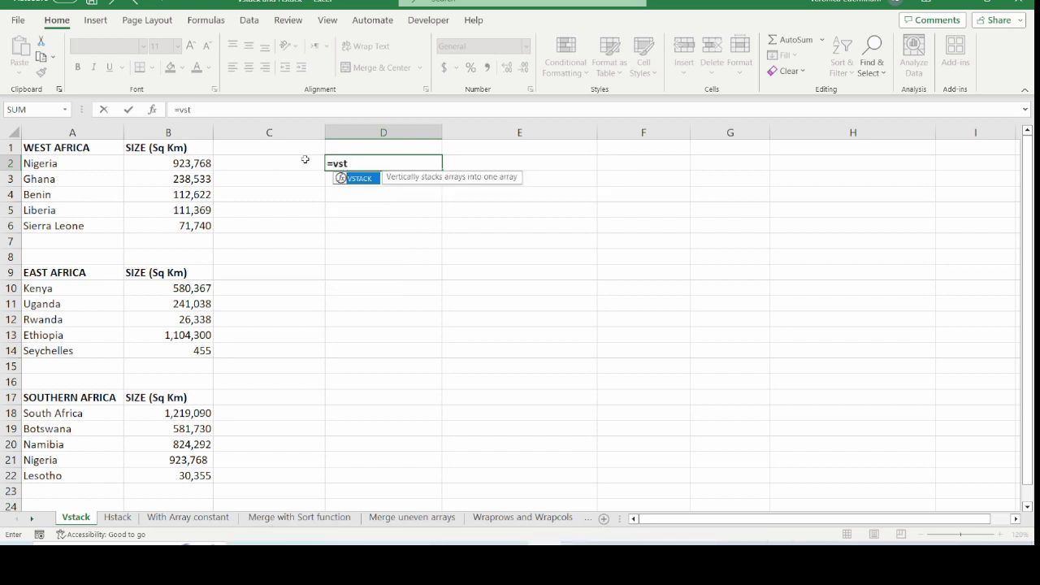
type("ack(")
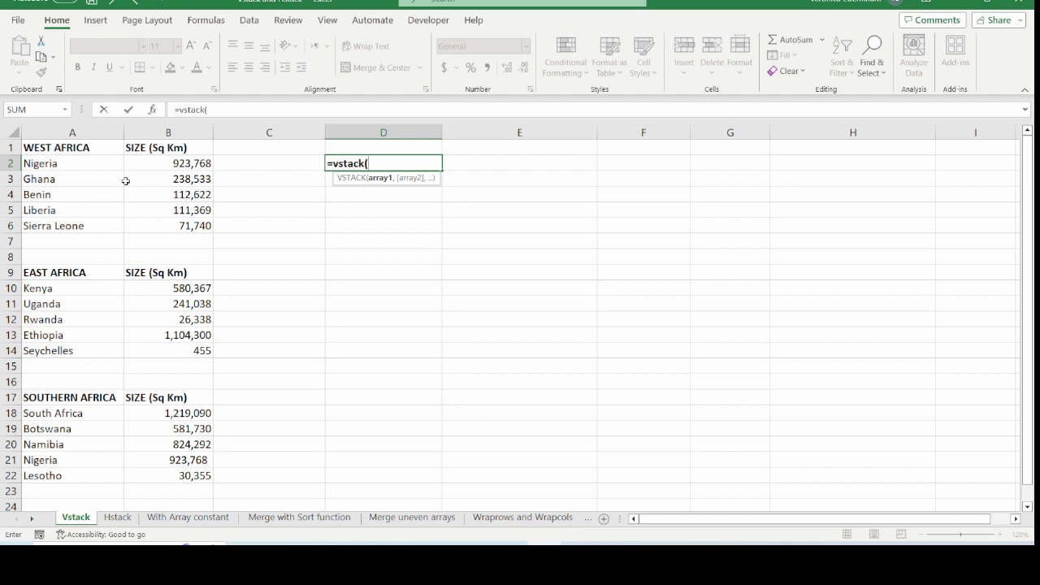
left_click_drag(51, 162, 185, 226)
type(",")
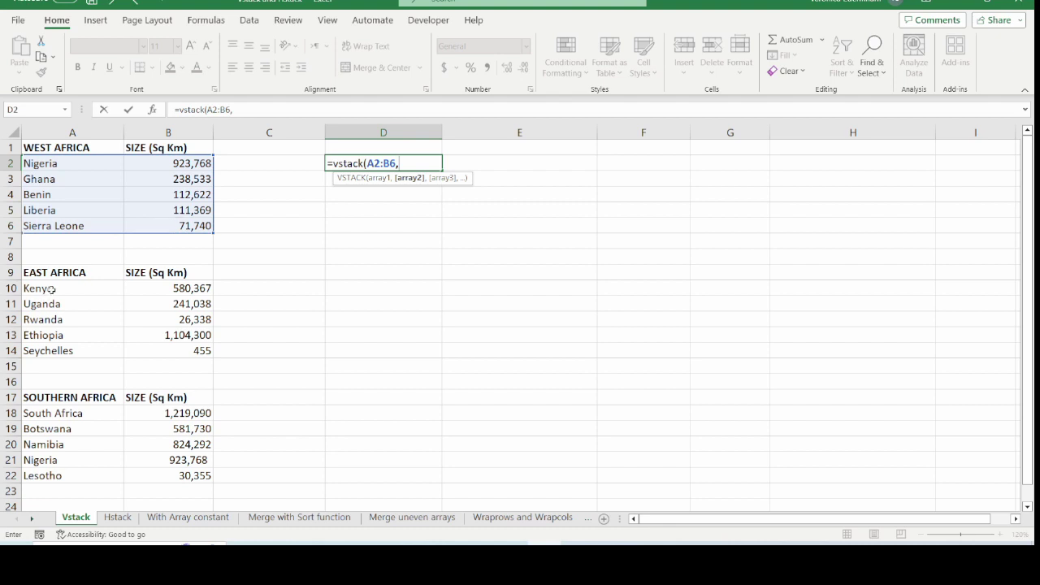
left_click_drag(44, 291, 184, 356)
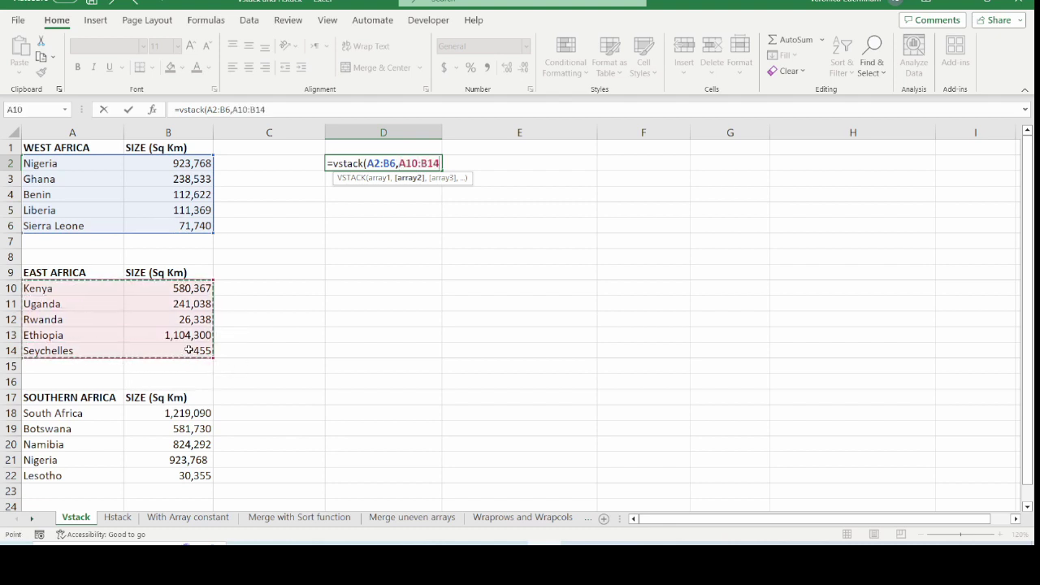
type(",")
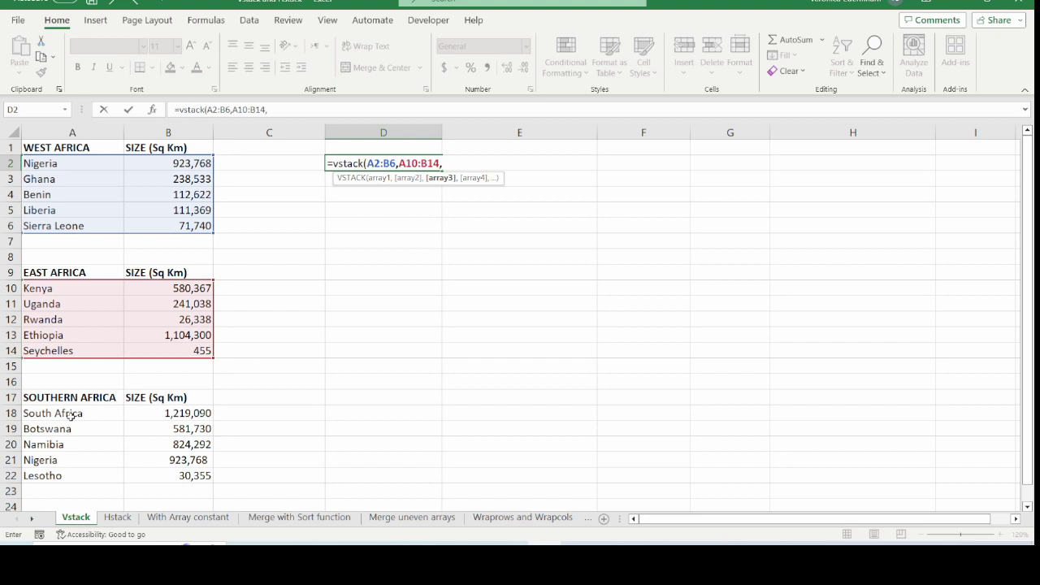
left_click_drag(70, 414, 179, 474)
type(")")
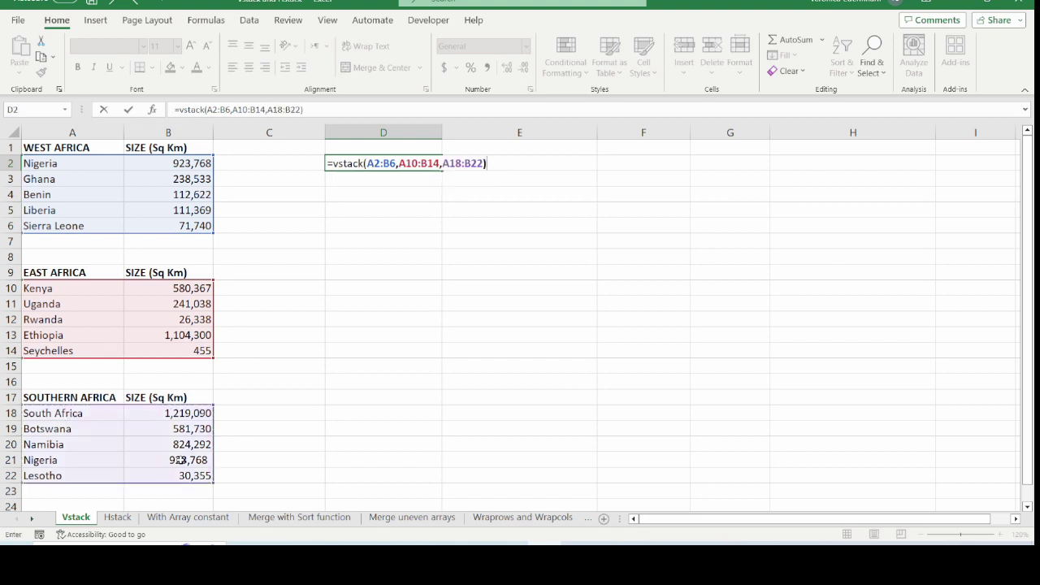
key("Return")
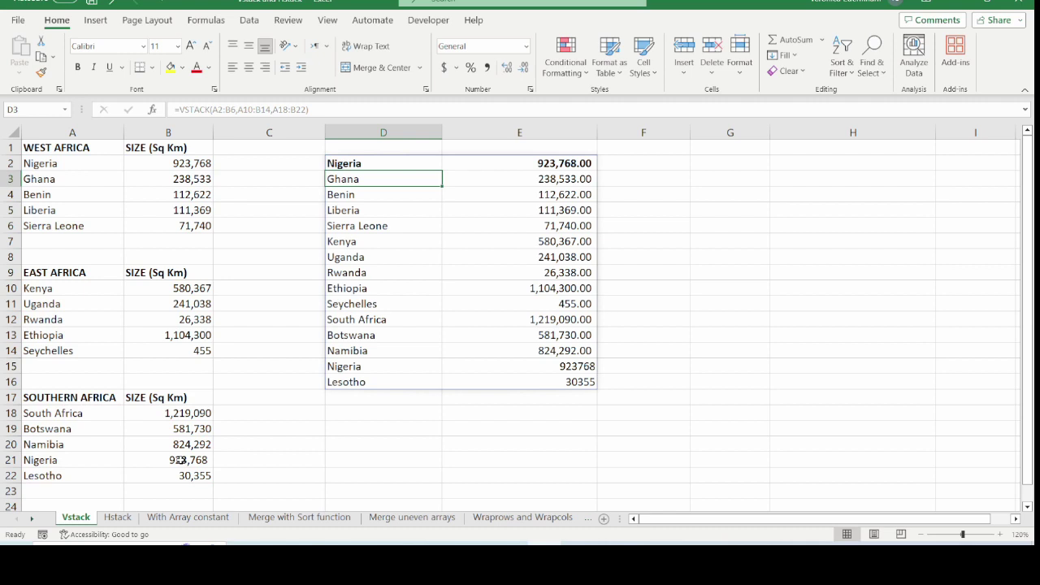
Step: Remove the bold formatting from the first row of the stacked list, D2:E2
left_click_drag(379, 163, 508, 167)
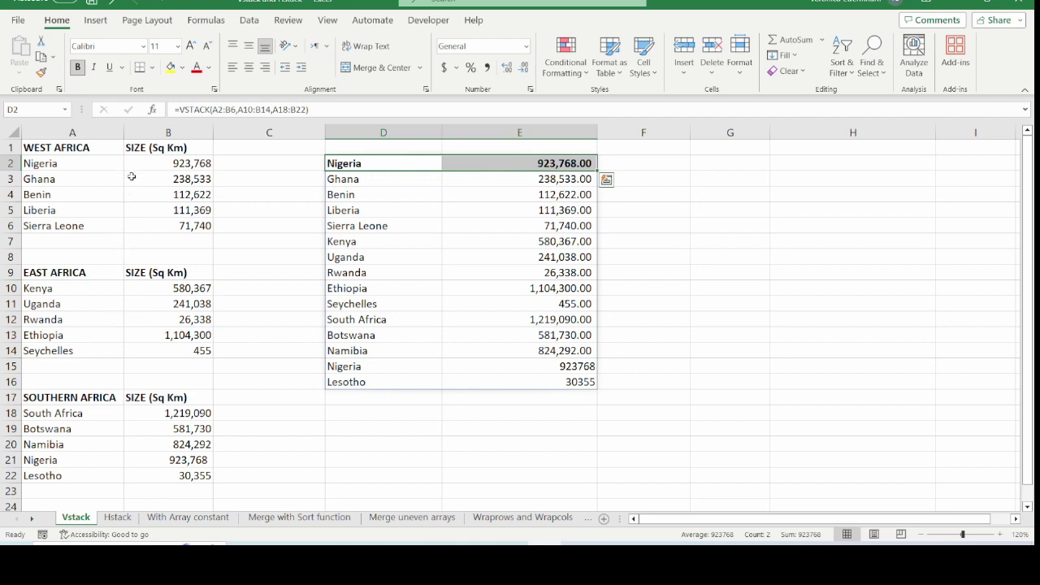
left_click_drag(370, 163, 504, 165)
left_click(77, 67)
left_click(423, 194)
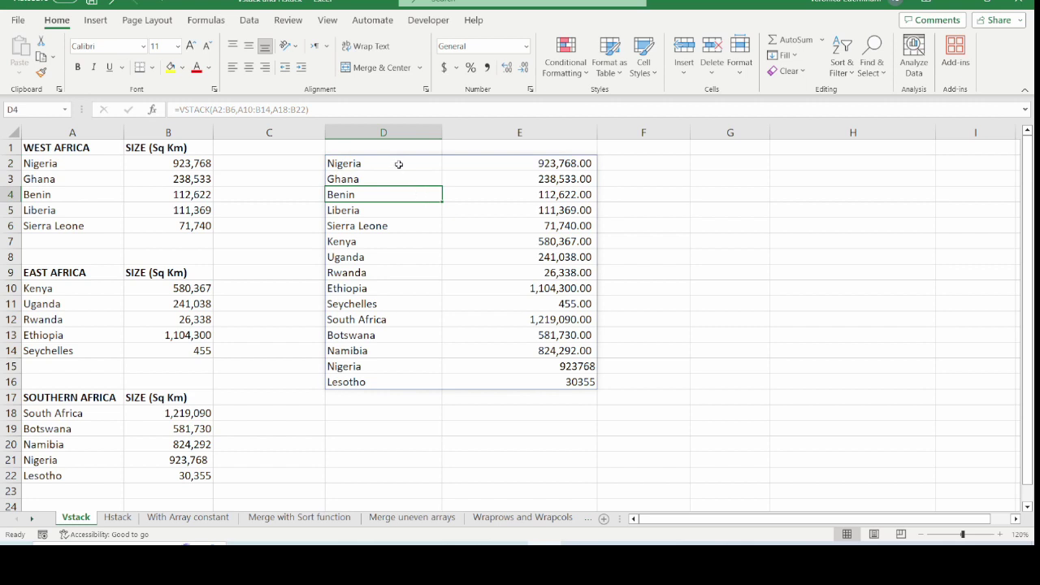
Step: Apply the comma number format to the sizes of the stacked list in E2:E16
left_click_drag(398, 162, 540, 377)
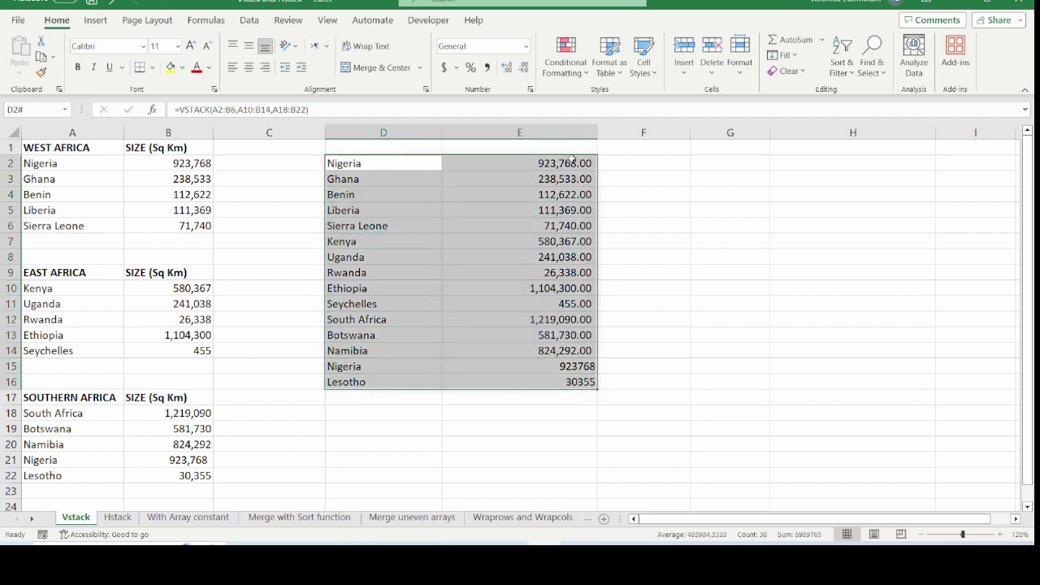
left_click_drag(561, 163, 586, 384)
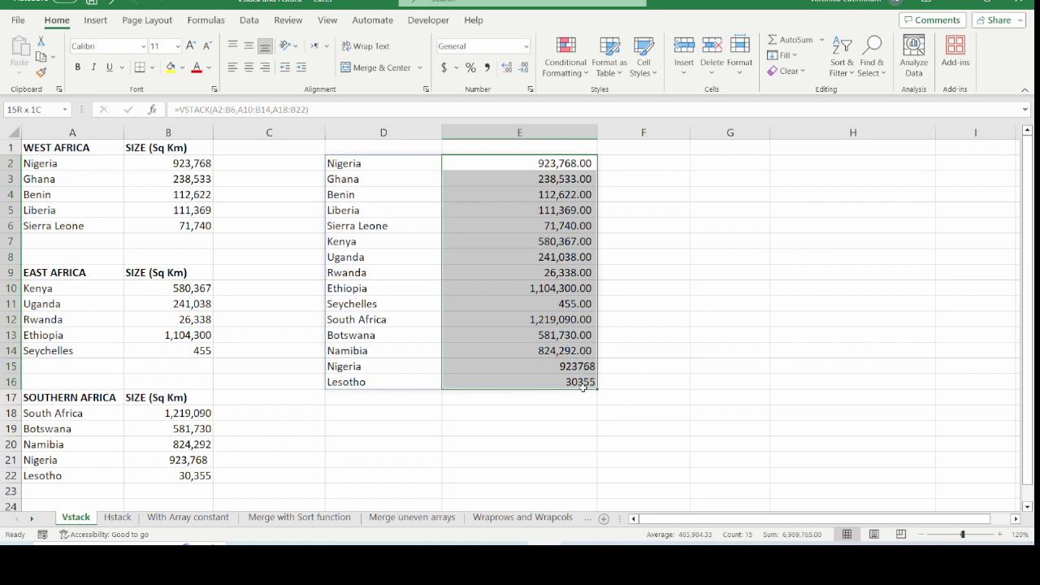
left_click(486, 67)
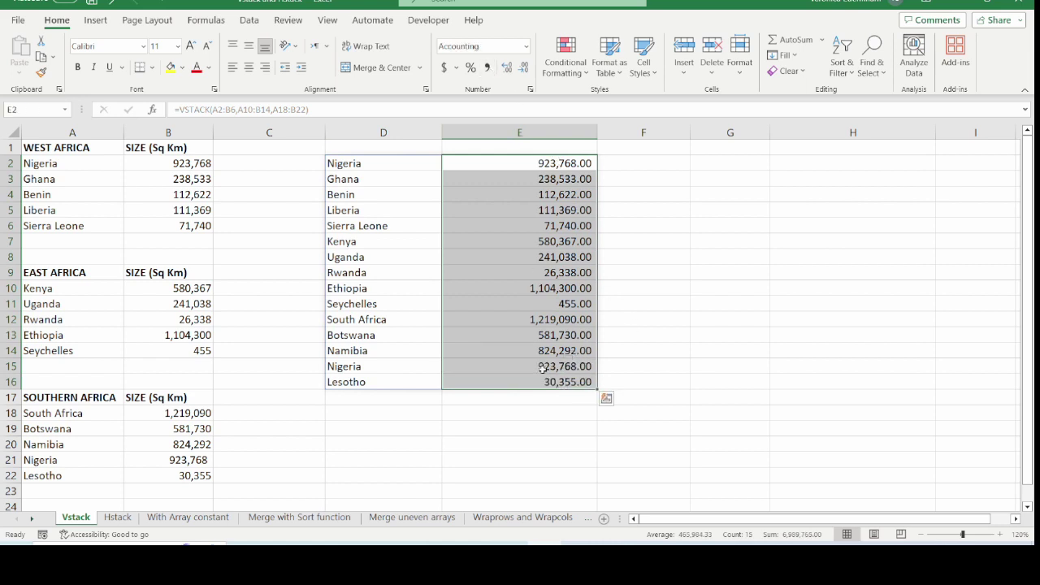
left_click(509, 329)
Step: Merge and center D1:E1 and enter the title "LIST OF SOME COUNTRIES IN AFRICA AND SIZES"
left_click(399, 147)
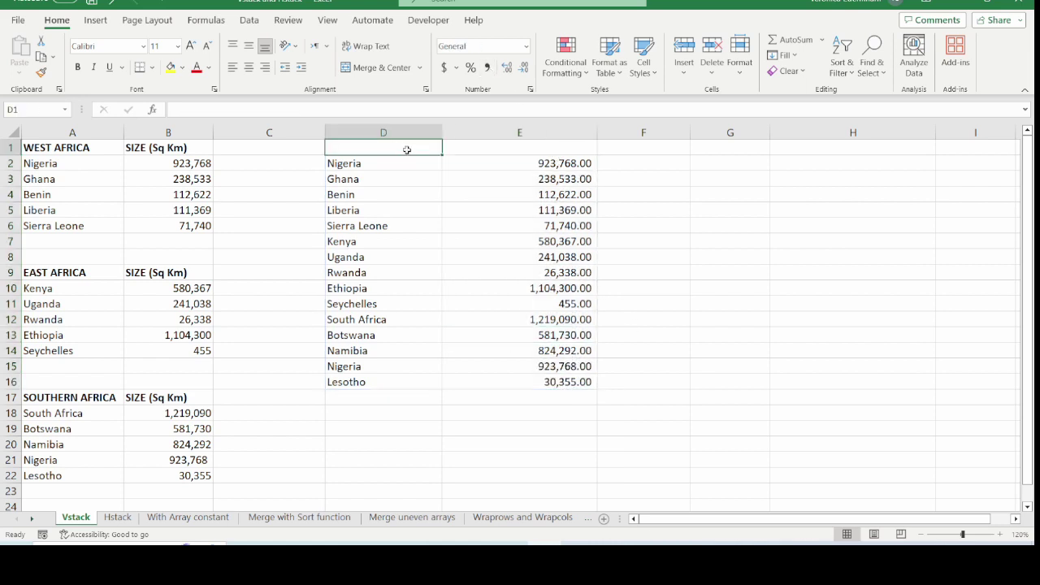
left_click_drag(412, 150, 488, 147)
left_click(392, 67)
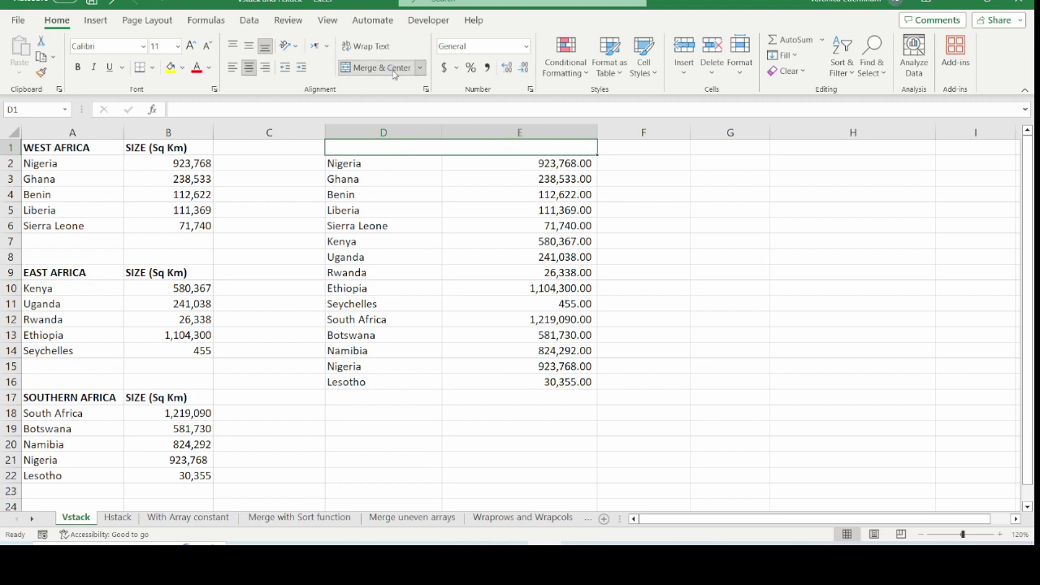
type("LIST OF C")
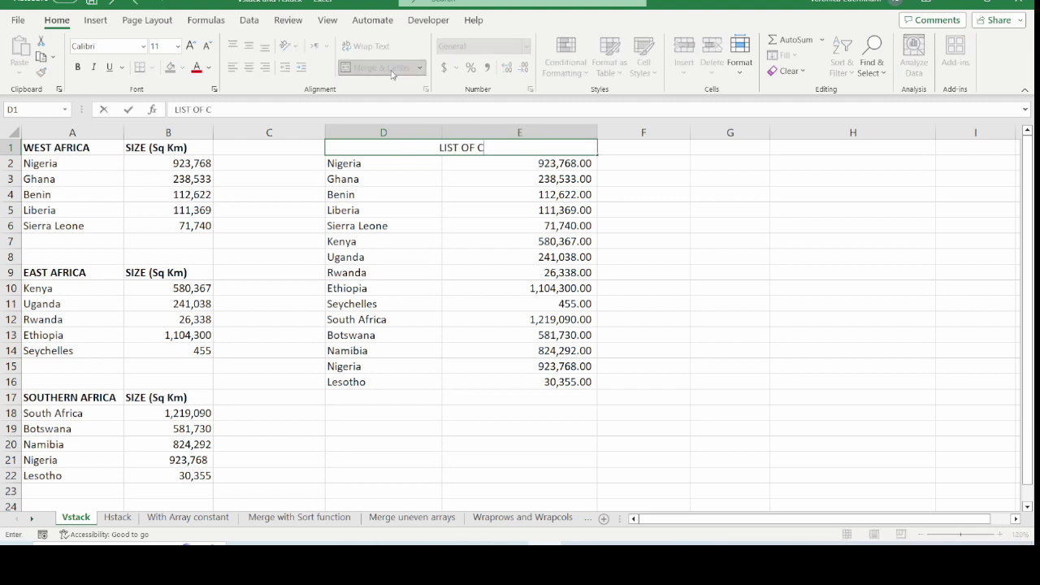
type("OUNTRIES IN AFRICA")
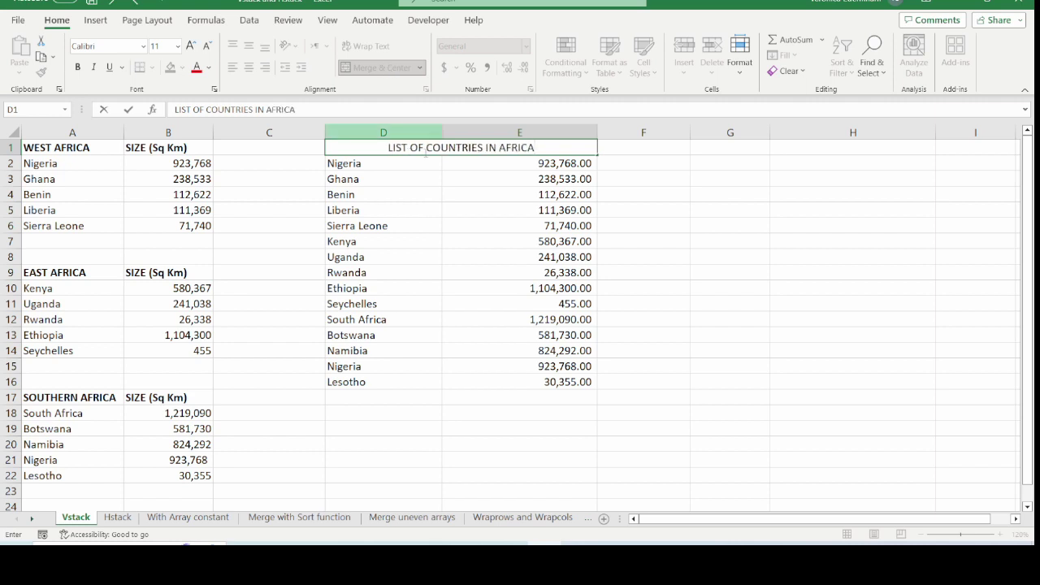
type("SOME")
left_click(571, 145)
type("AN")
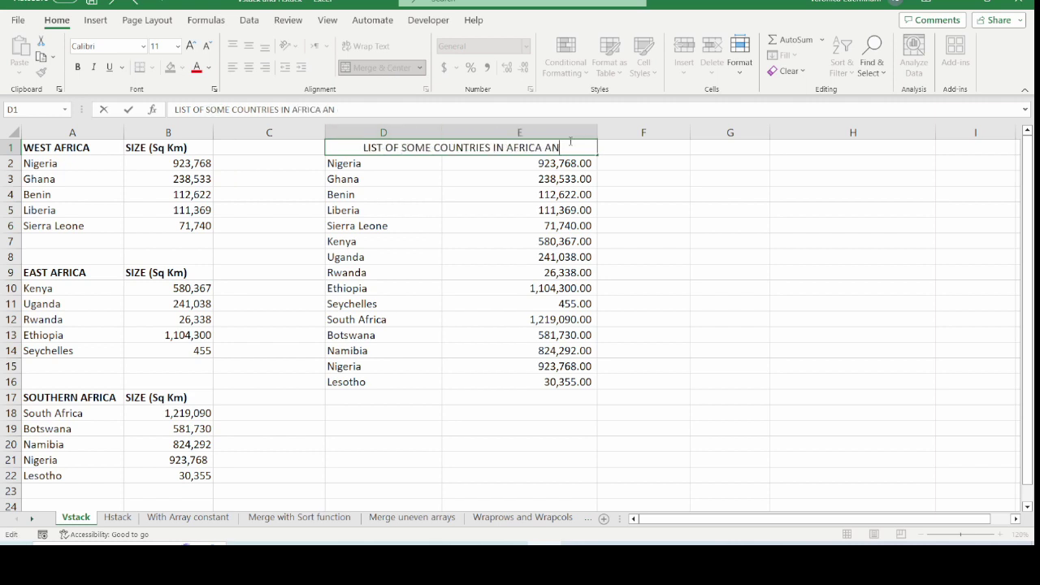
type("D SIZES")
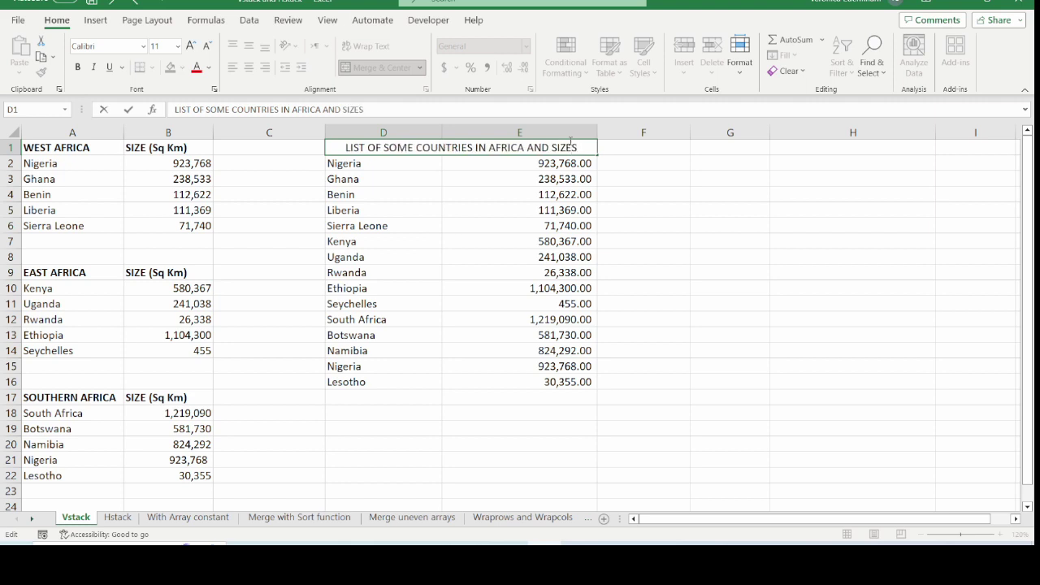
left_click(393, 166)
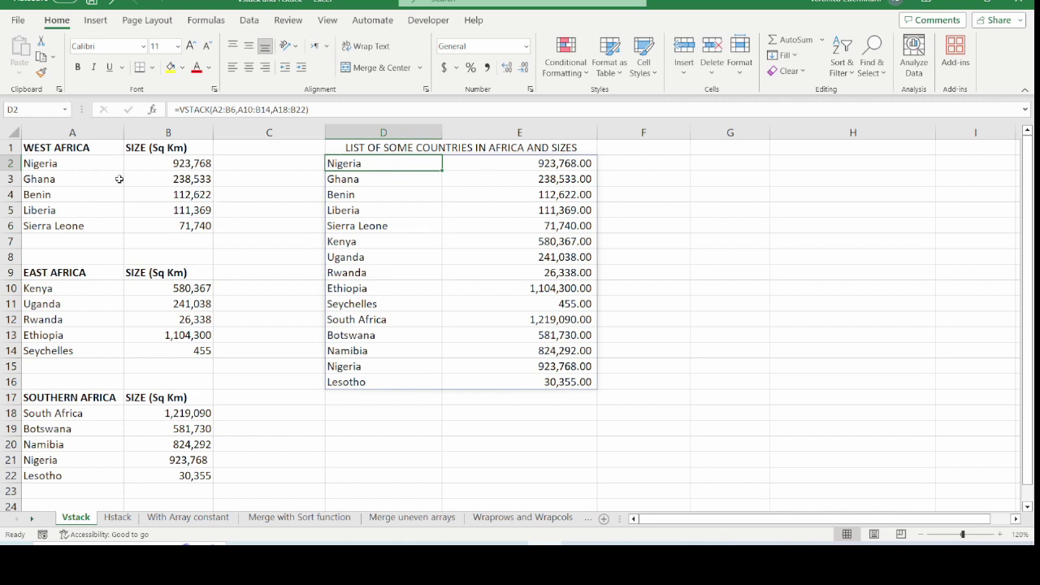
Step: Set Sierra Leone's size in B6 to 80000 and check its row in the stacked list
left_click(59, 197)
left_click(386, 165)
left_click(182, 226)
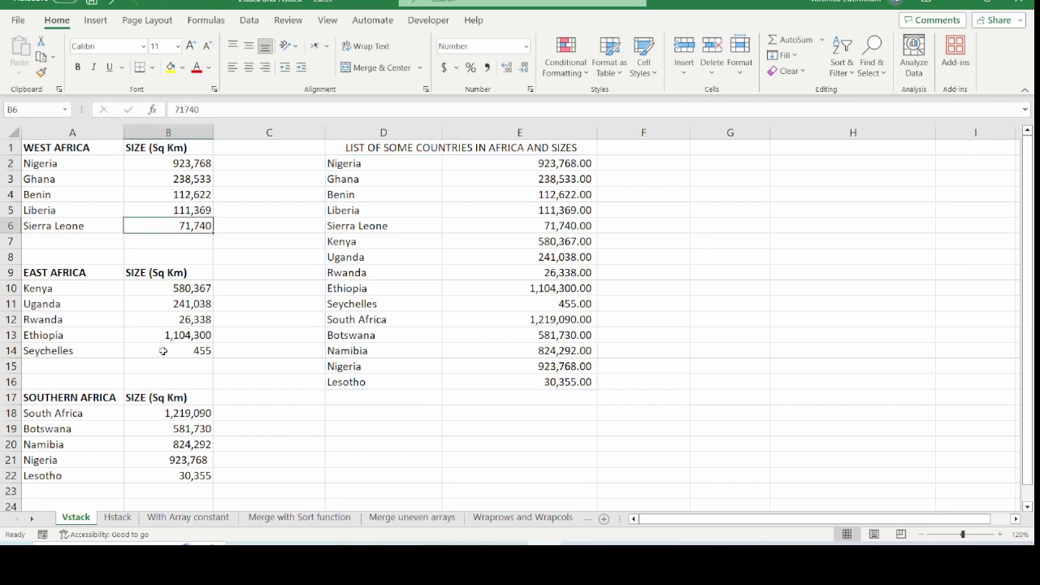
left_click_drag(387, 229, 534, 226)
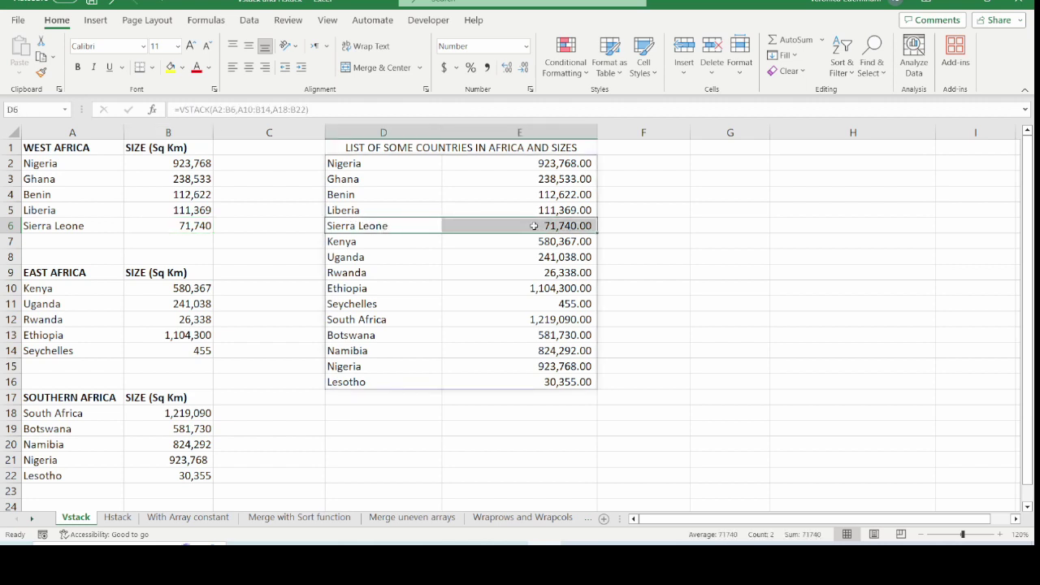
left_click(195, 228)
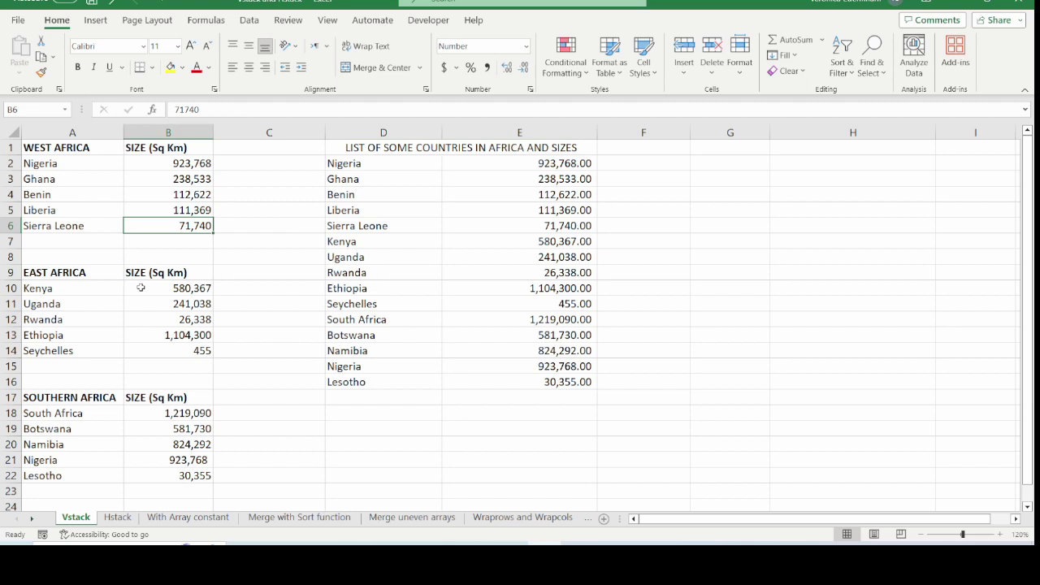
type("80000")
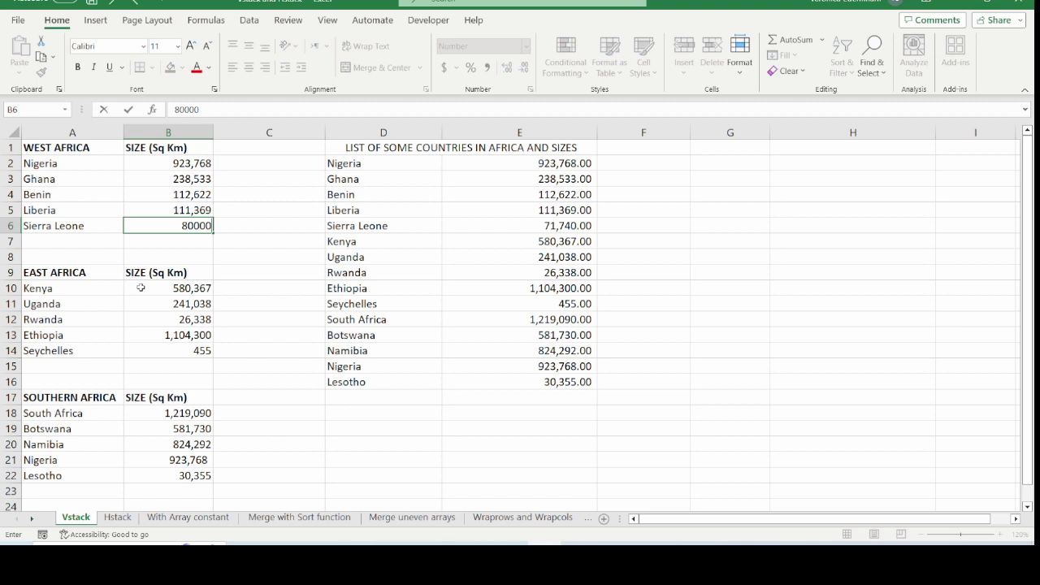
key("Return")
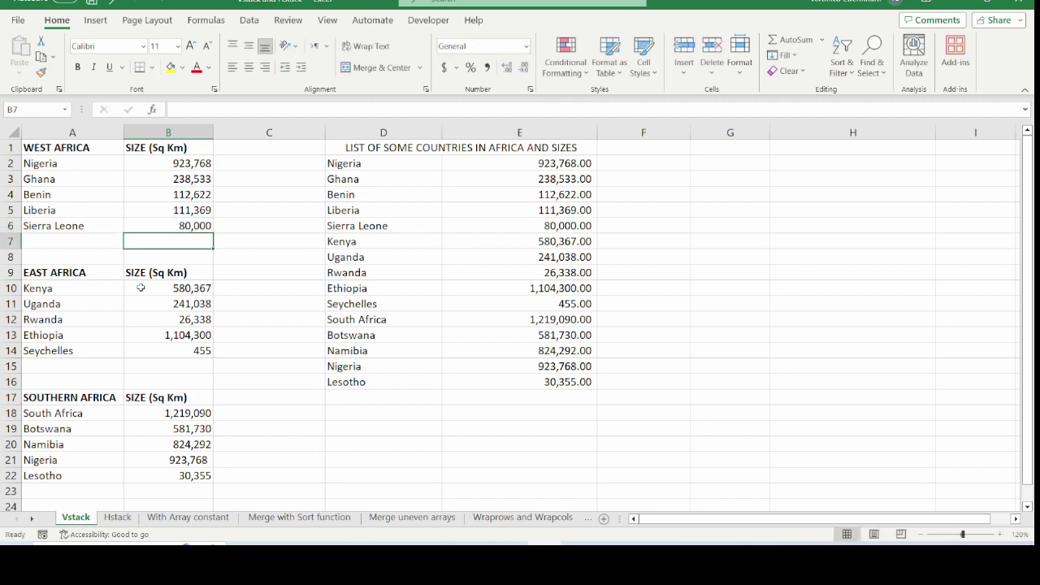
left_click_drag(397, 224, 539, 226)
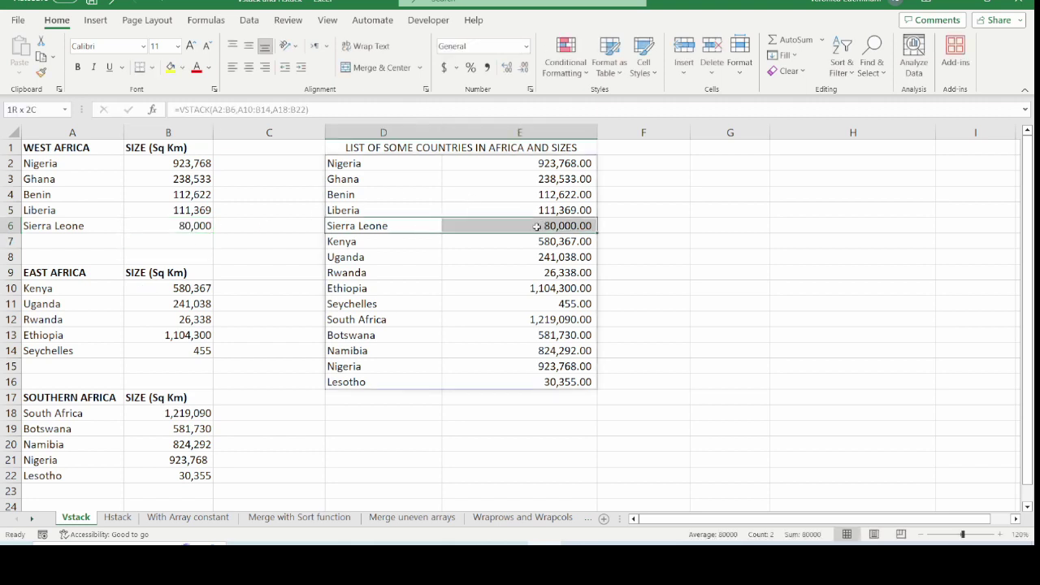
left_click(540, 226)
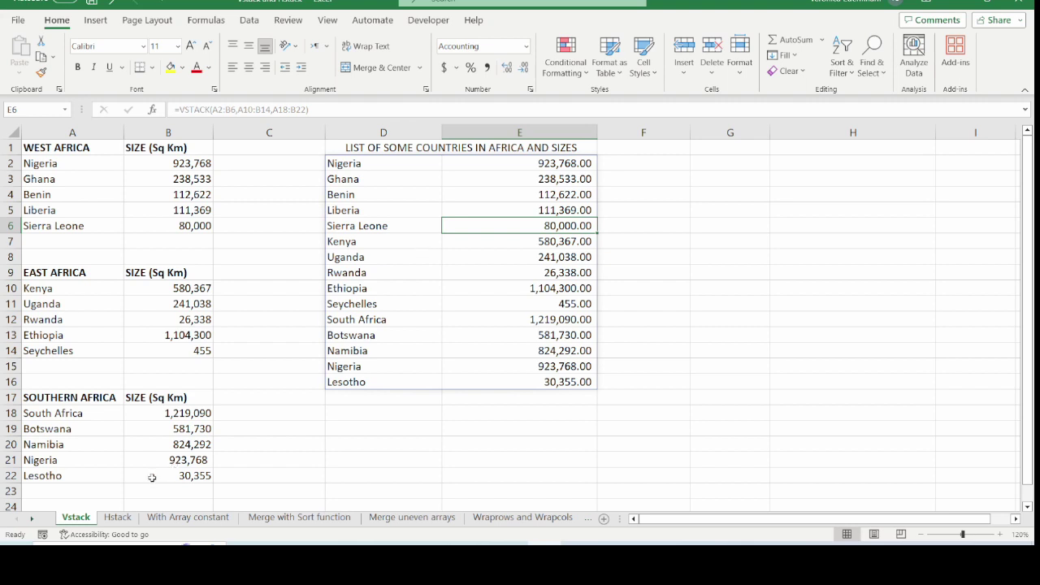
Step: Switch to the Hstack sheet and examine the Array 1 table in A3:E5 and its row headings
left_click(119, 517)
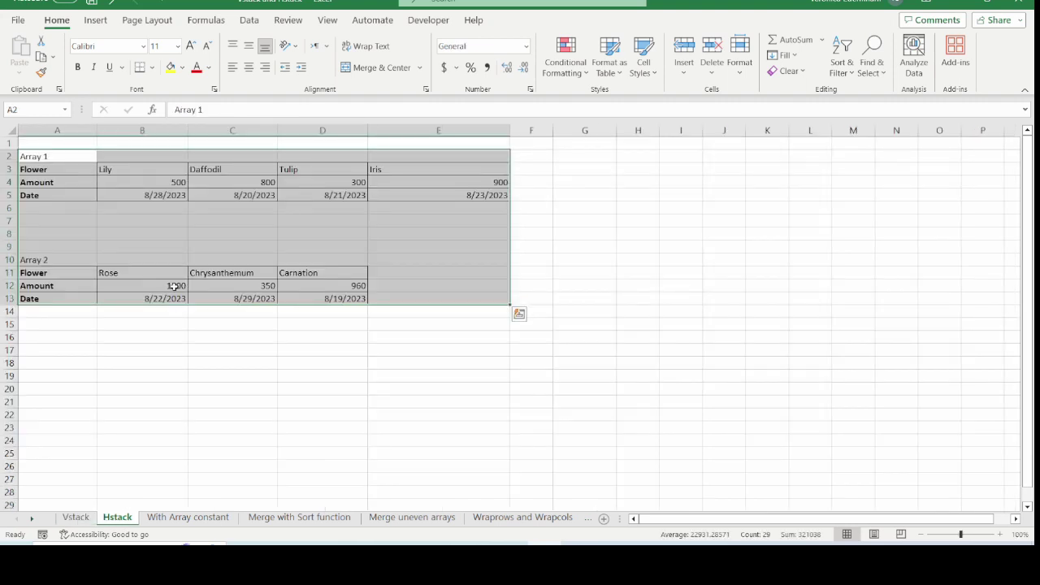
left_click(258, 340)
left_click_drag(61, 172, 439, 195)
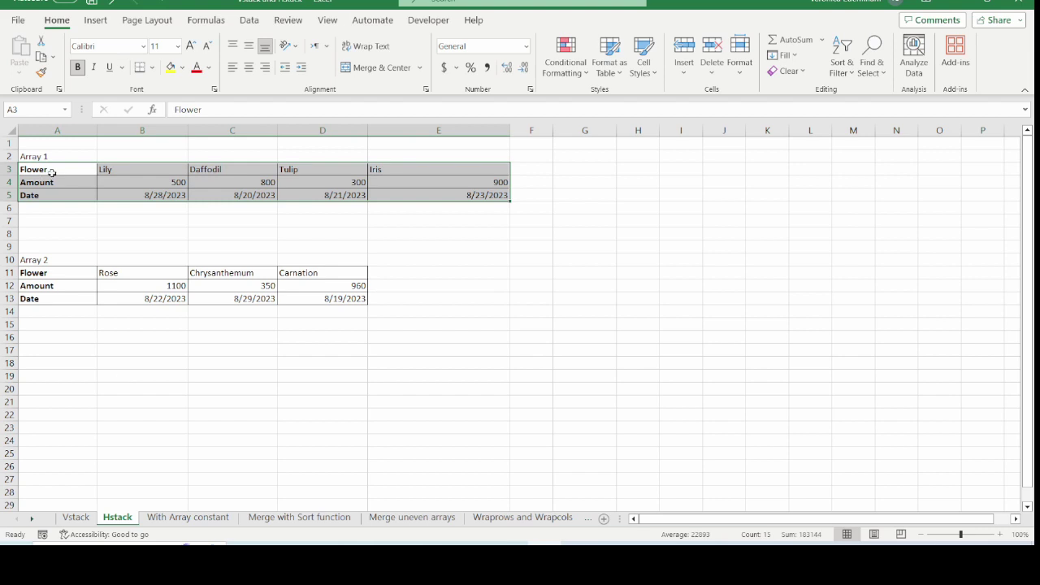
left_click_drag(50, 173, 52, 196)
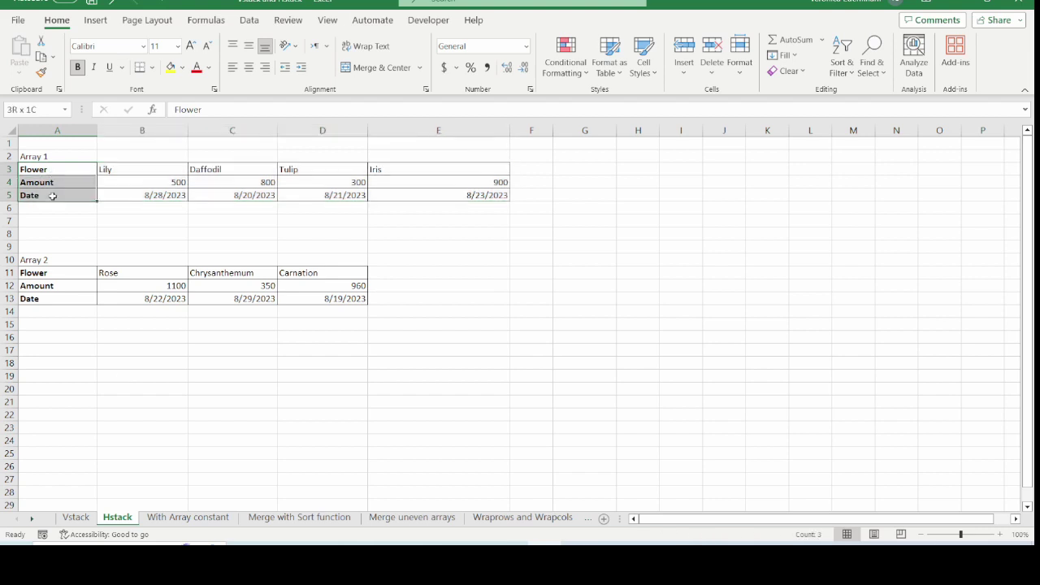
Step: Combine A3:E5 and B11:D13 side by side with an HSTACK formula in A17, and bold the row headings in A17:A19
left_click(75, 349)
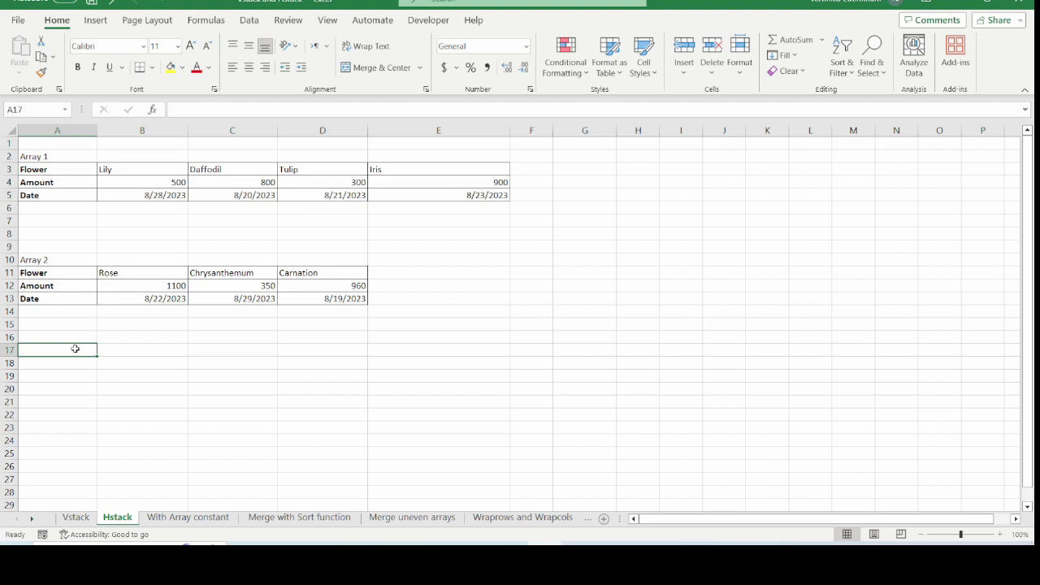
type("=")
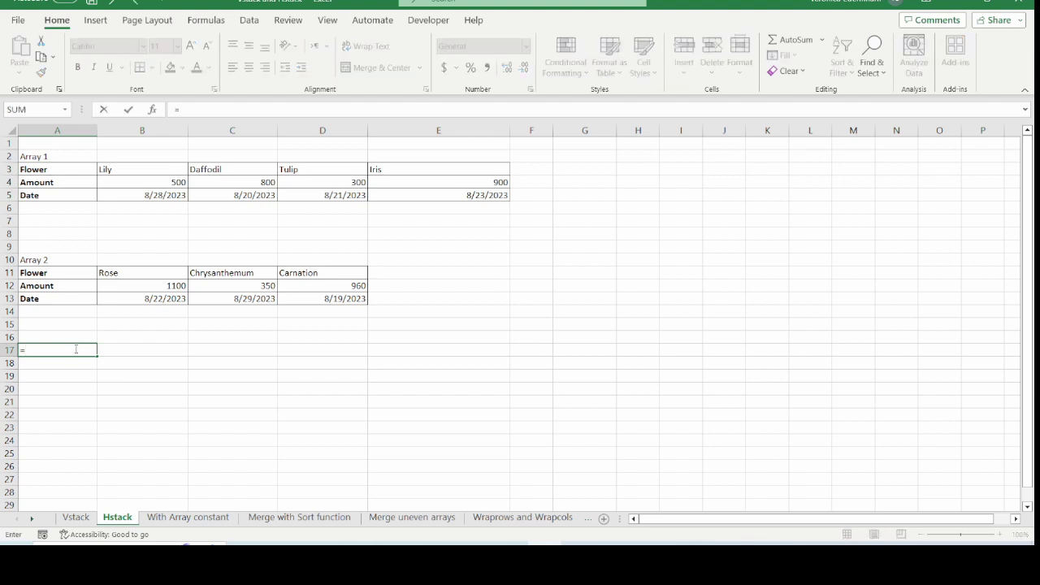
type("HSTAC")
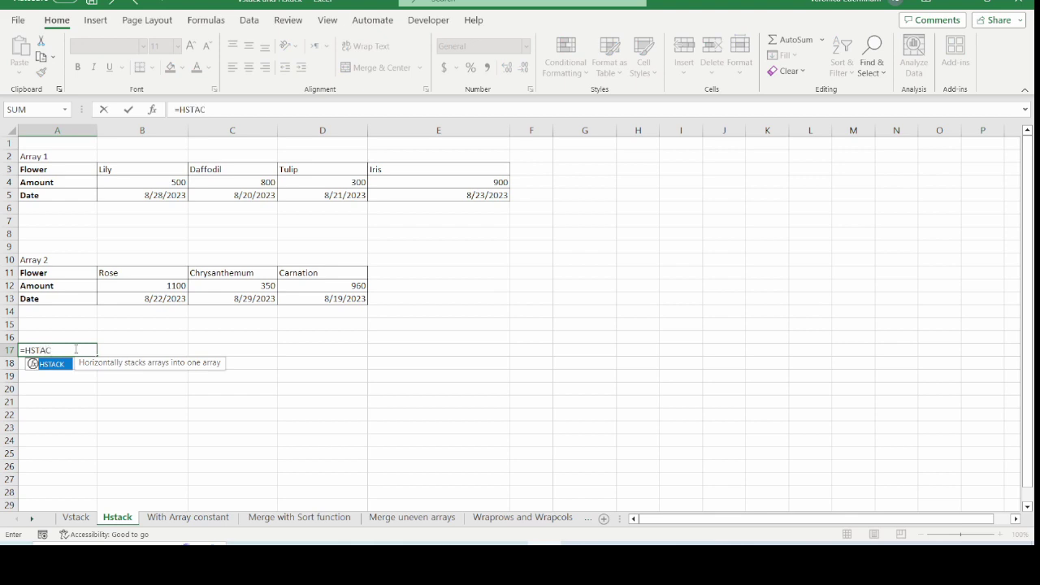
key("Tab")
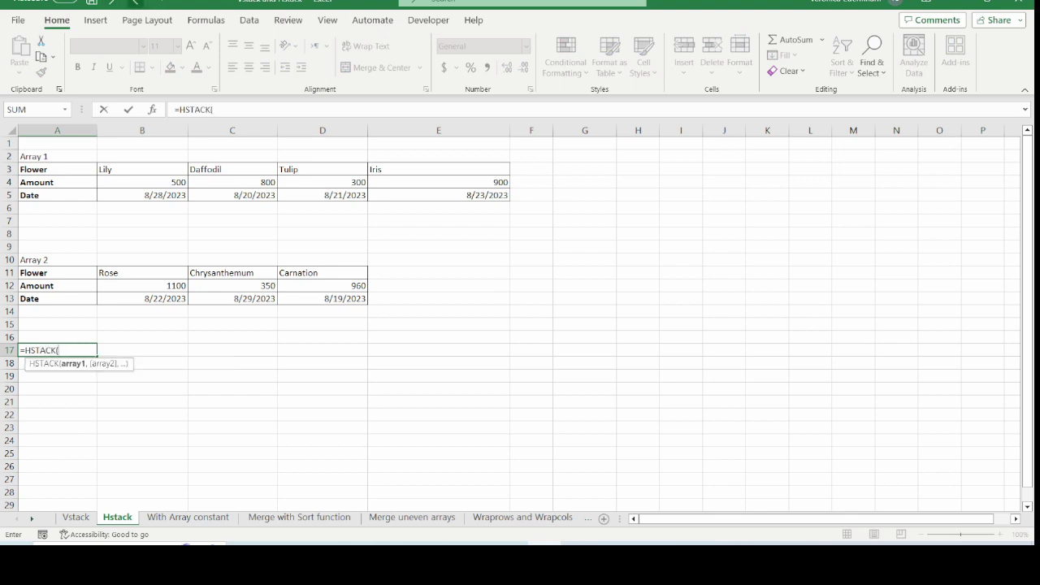
left_click_drag(57, 168, 425, 191)
type(",")
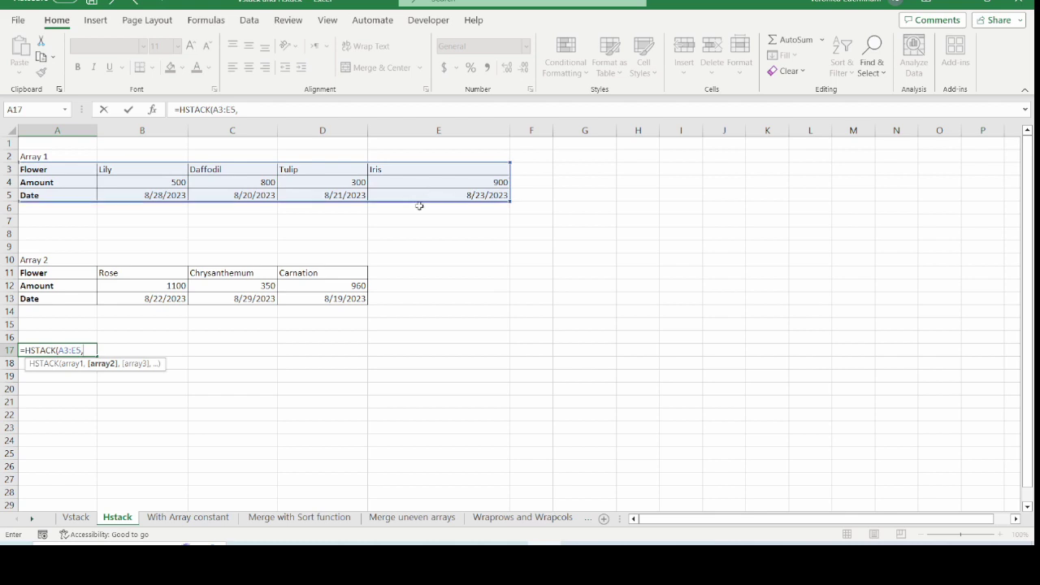
left_click_drag(154, 273, 341, 297)
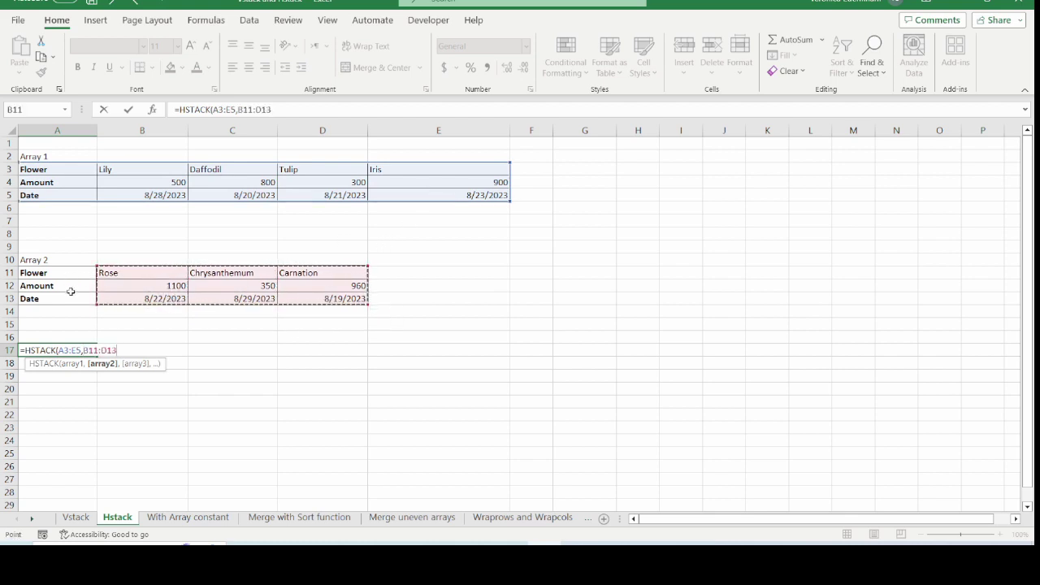
type(")")
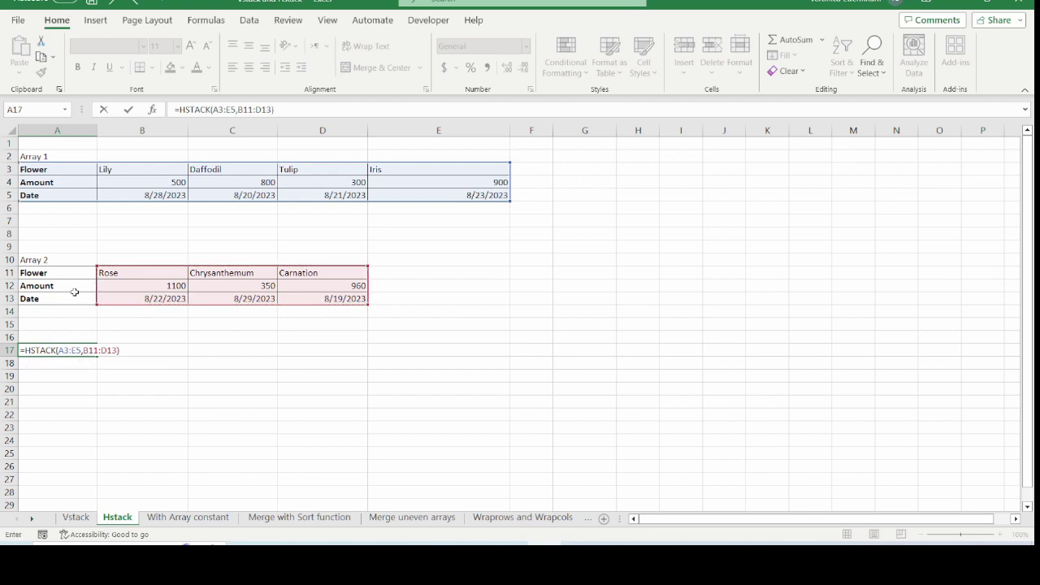
key("Return")
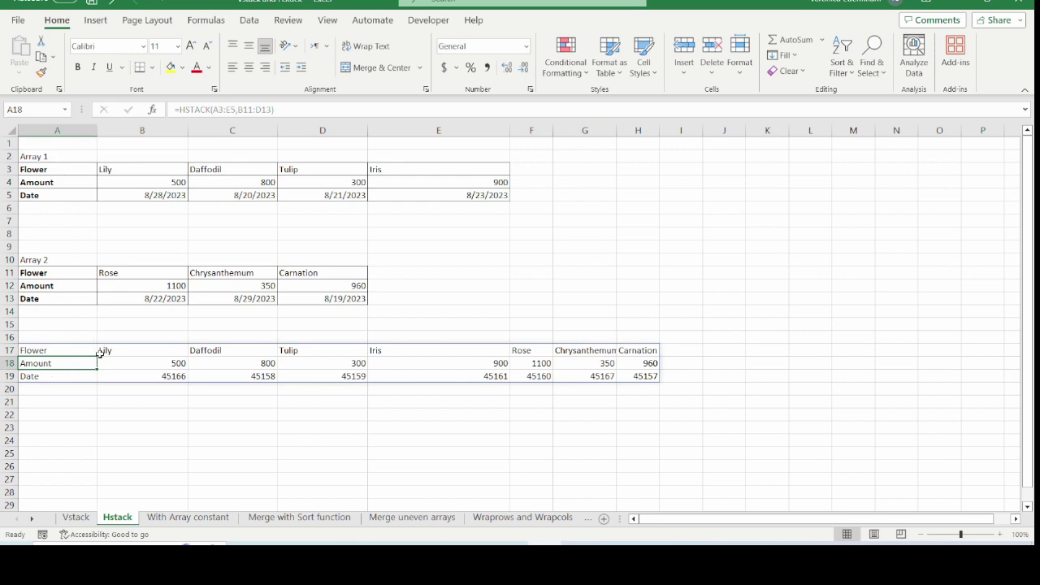
left_click_drag(62, 351, 49, 373)
left_click(77, 66)
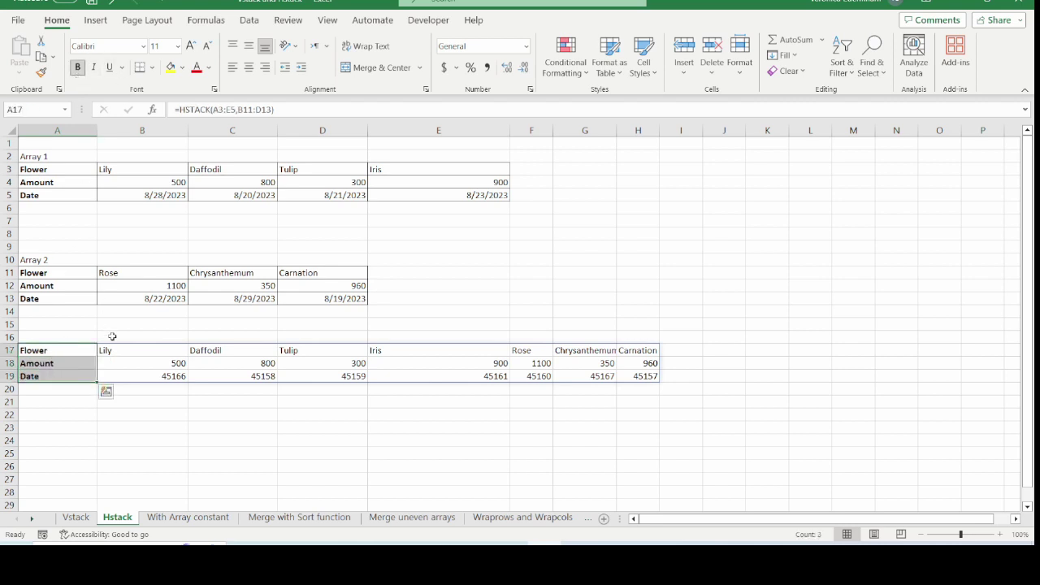
Step: Select E2 on the With Array constant sheet, and review the stacked list in D2:E16 and its title on the Vstack sheet
left_click(187, 517)
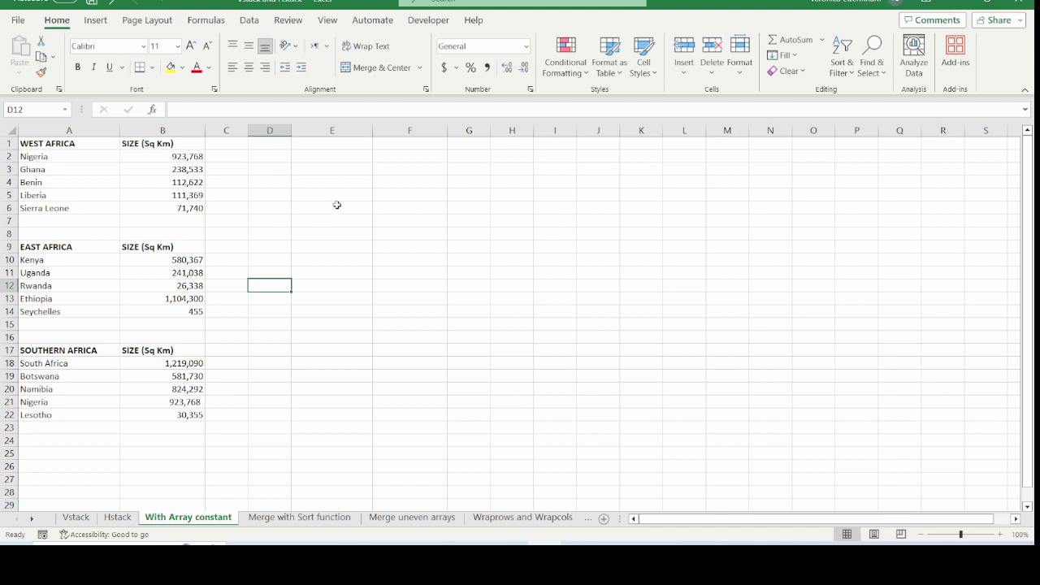
left_click(333, 156)
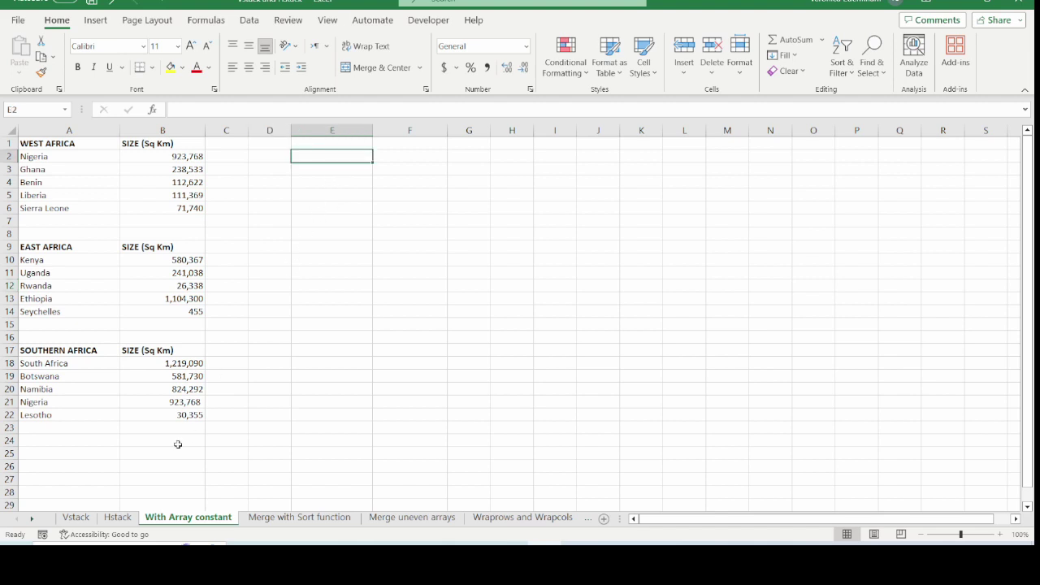
left_click(76, 517)
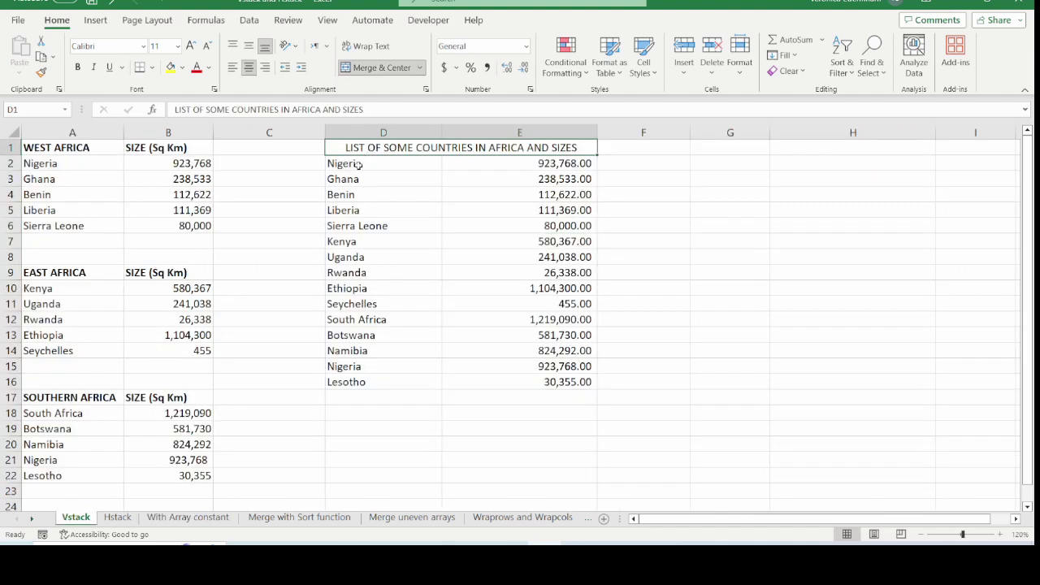
left_click_drag(378, 163, 498, 382)
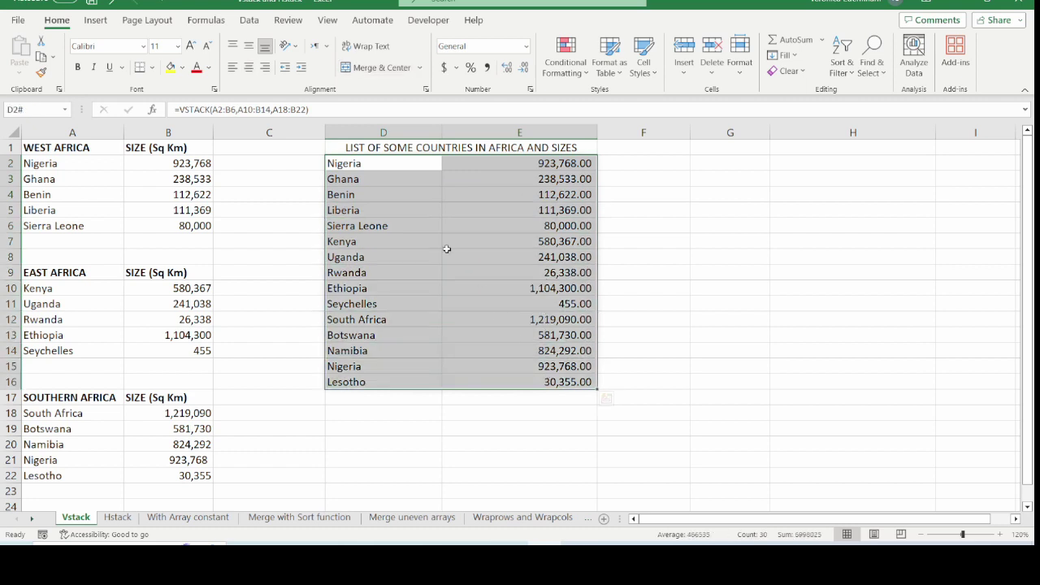
left_click(451, 146)
Step: On the With Array constant sheet, start a VSTACK formula in E2 with the array constant {"AFRICAN COUNTRIES","SIZE"} as its first array
left_click(187, 517)
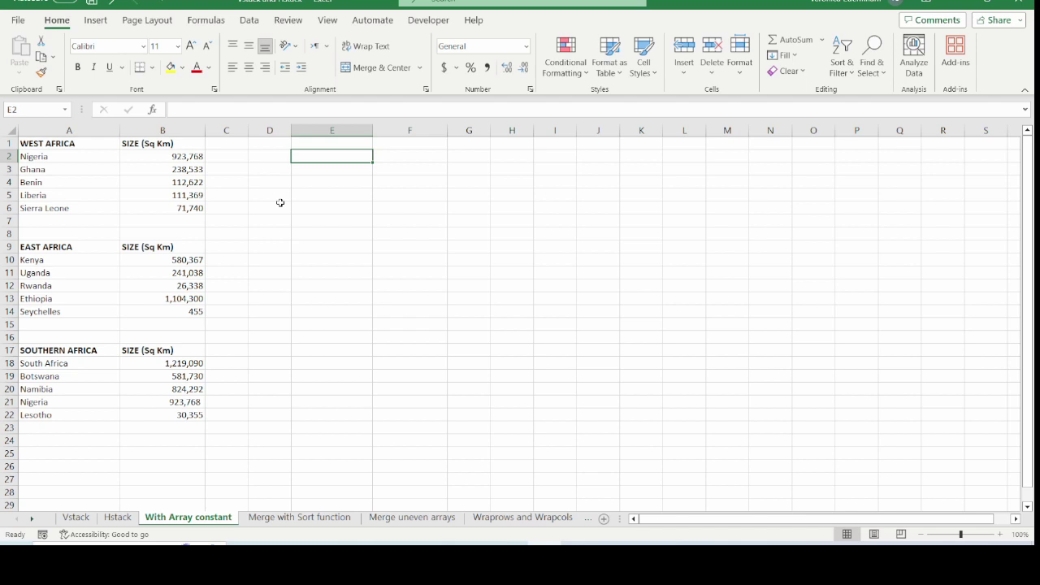
type("=")
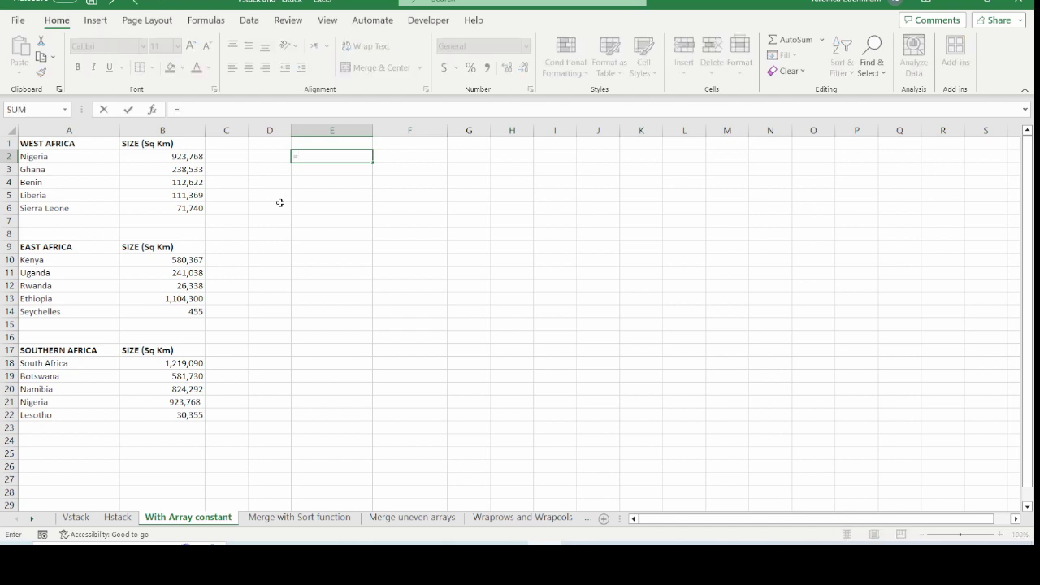
type("VSTA")
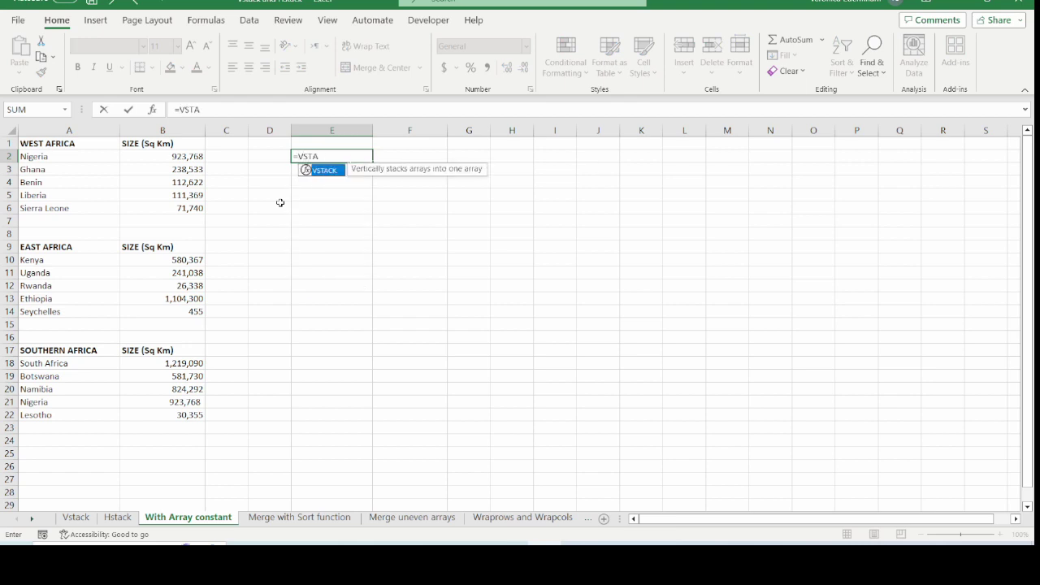
type("CK({")
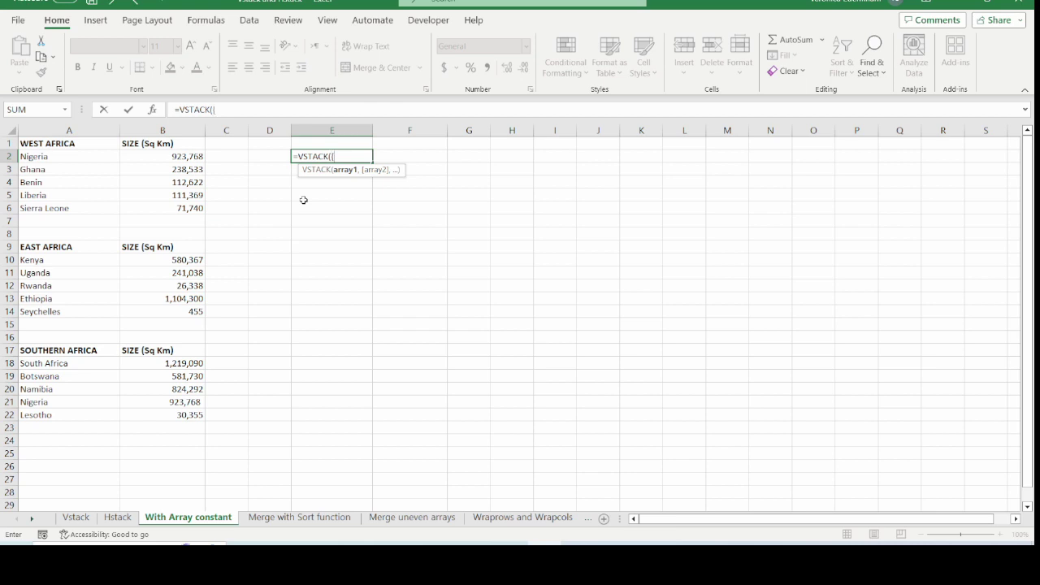
type("\"")
type("AFRICAN COUNTRIES\"")
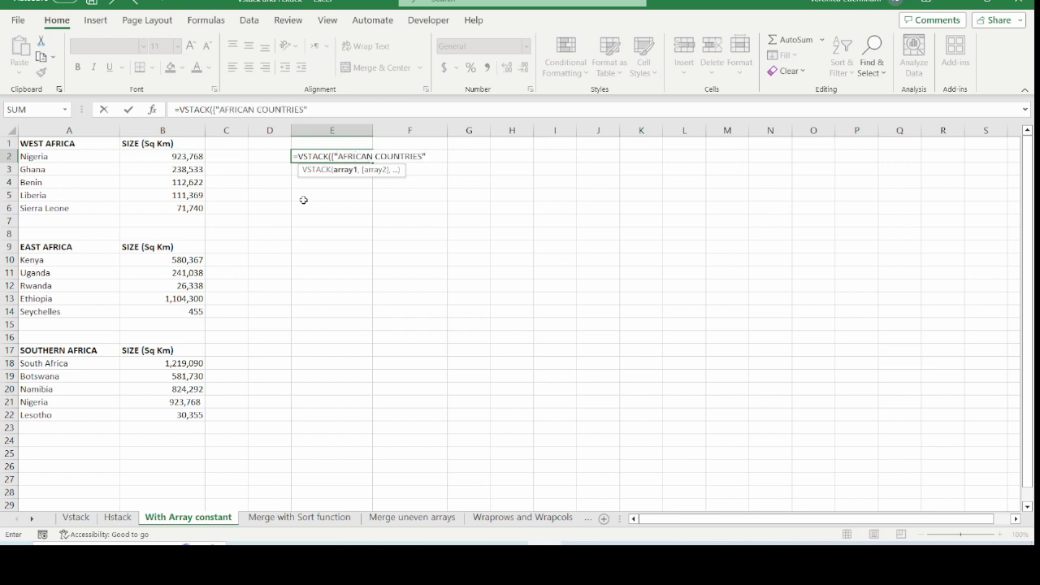
type(",")
type("\"SIZE\"},")
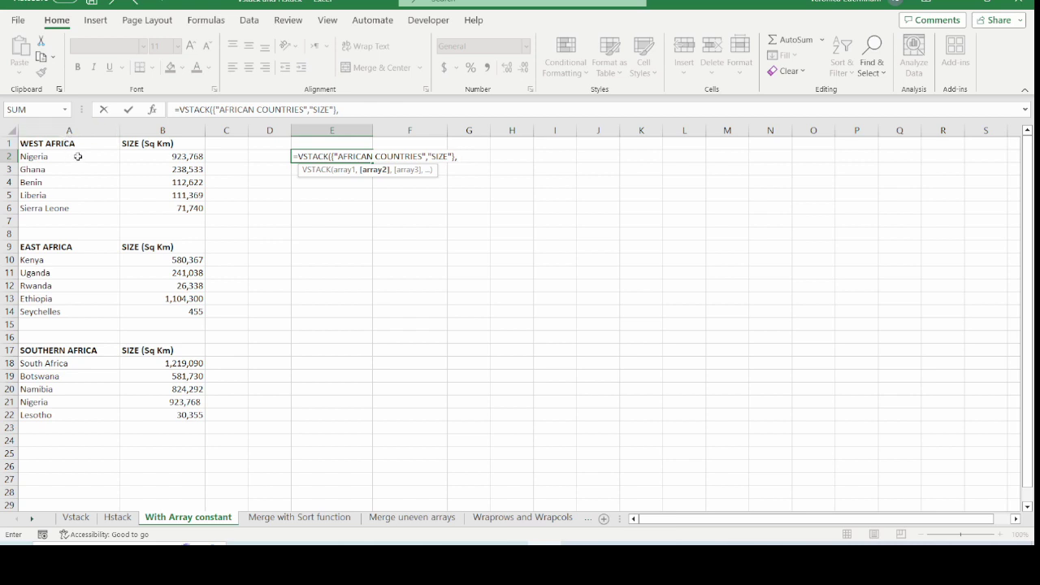
Step: Add the country ranges A2:B6, A10:B14 and A18:B22 to the VSTACK formula and complete it
left_click_drag(79, 160, 153, 208)
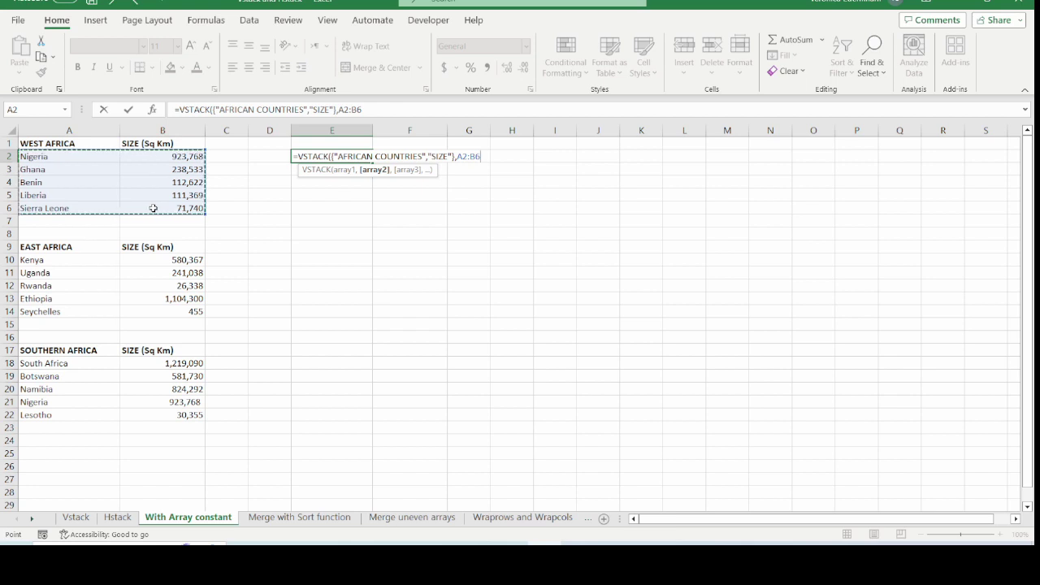
type(",")
left_click_drag(67, 260, 152, 319)
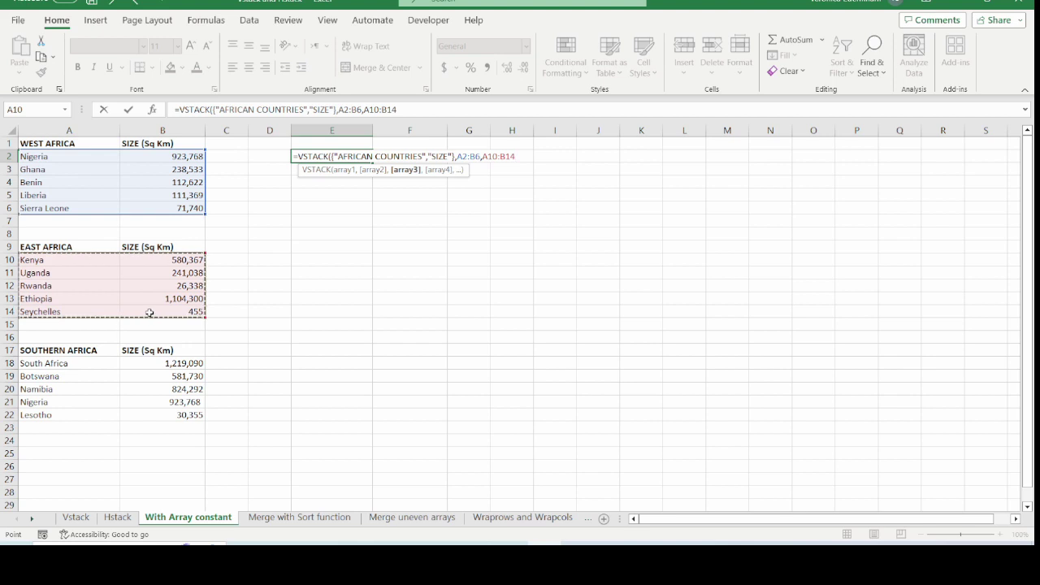
type(",")
left_click_drag(59, 363, 154, 414)
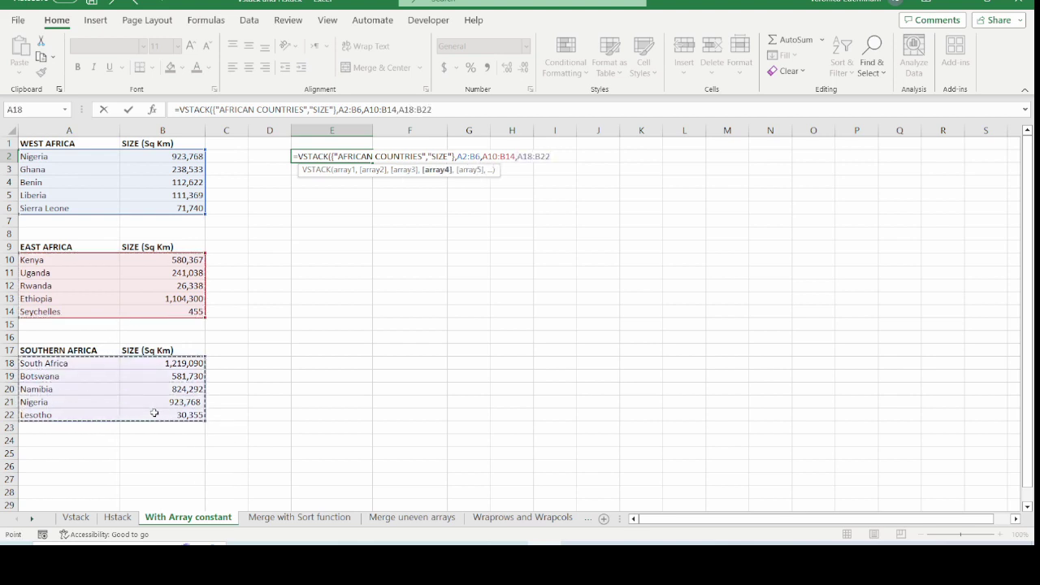
type(")")
key("Return")
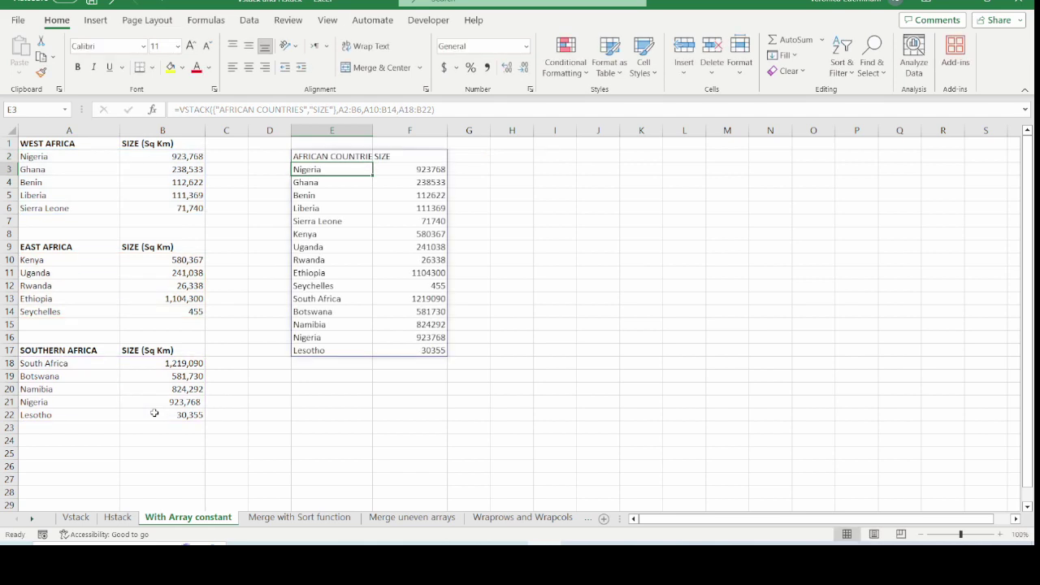
Step: Widen column E to fit its heading and apply the comma number format to the sizes in F3:F17
left_click_drag(372, 131, 432, 157)
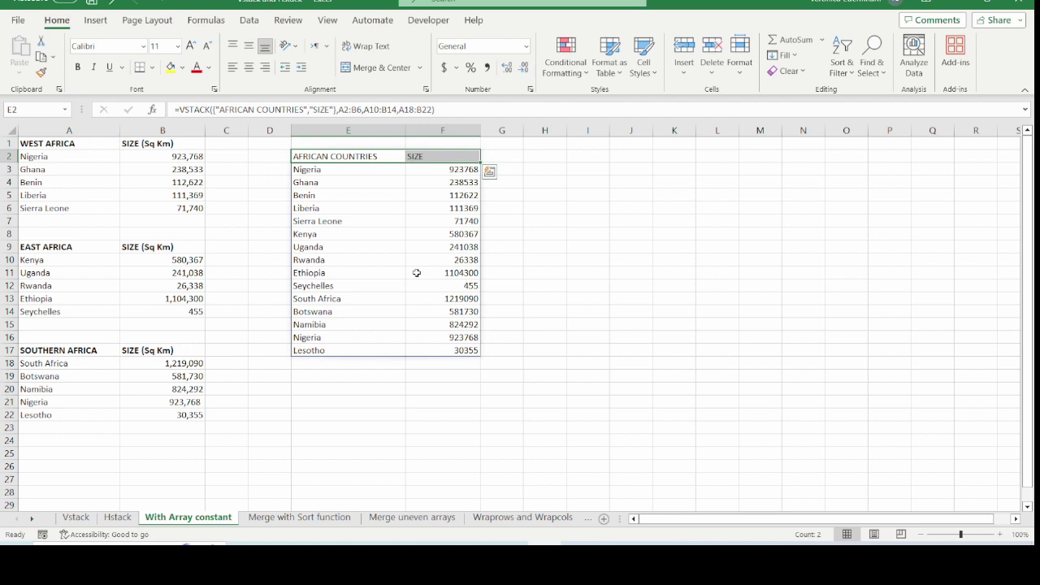
left_click_drag(442, 168, 455, 350)
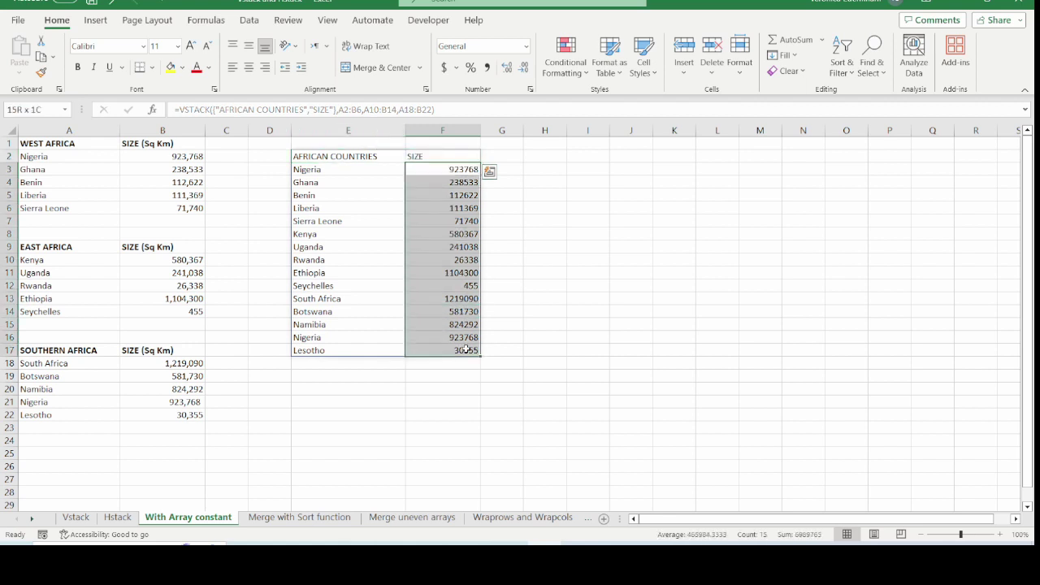
left_click(487, 68)
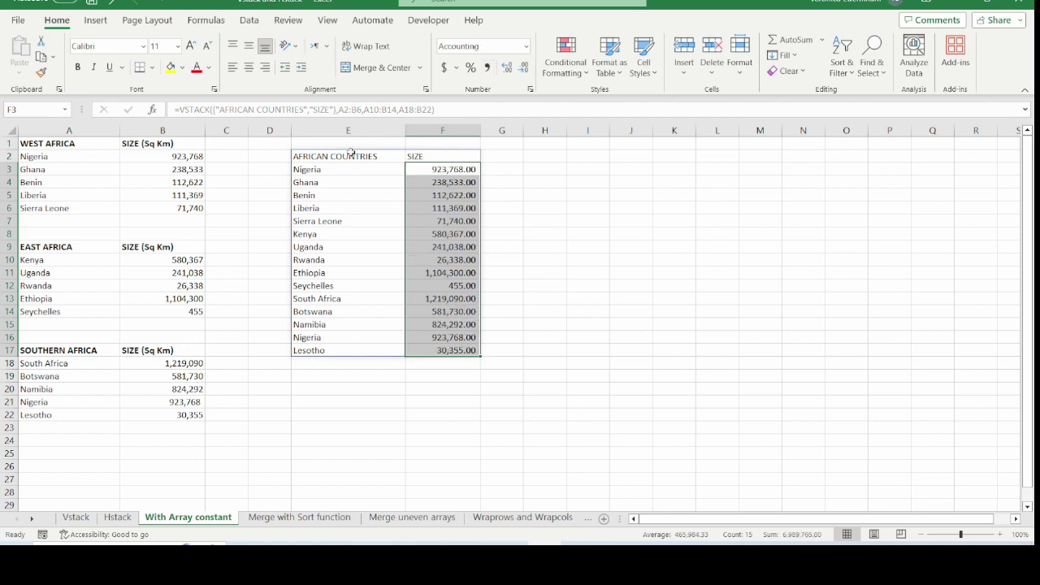
Step: Bold the stacked list's headings in E2:F2
left_click_drag(350, 156, 429, 155)
left_click(77, 66)
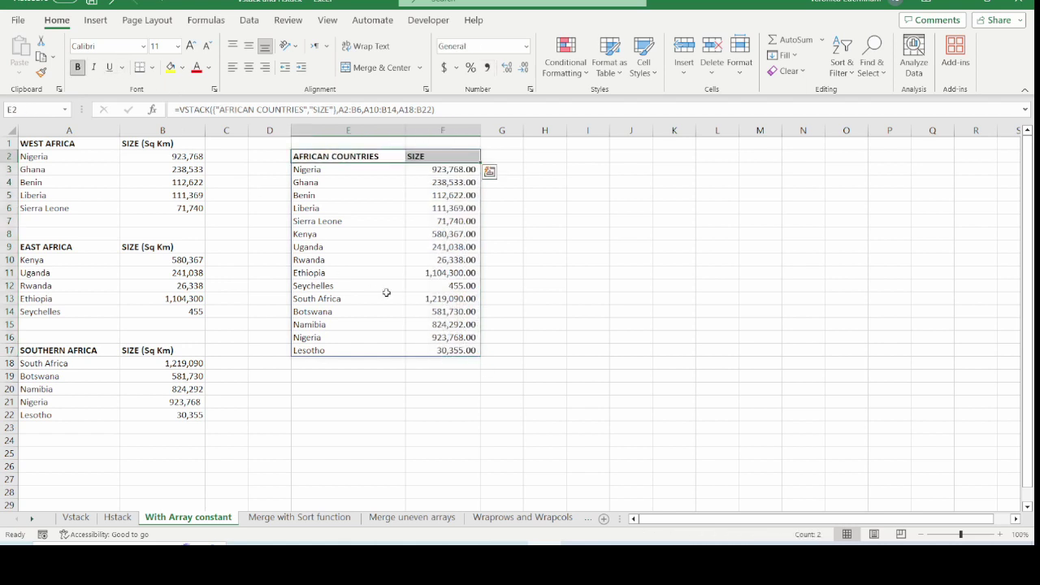
left_click(387, 296)
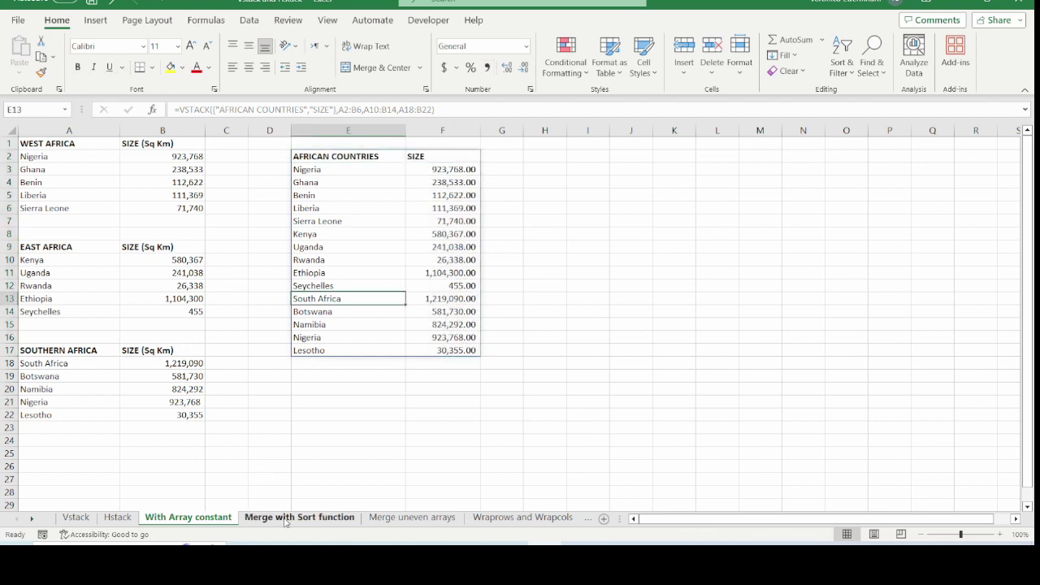
Step: On the Merge with Sort function sheet, stack A3:B7, A11:B15 and A19:B23 with a VSTACK formula in F3
left_click(286, 520)
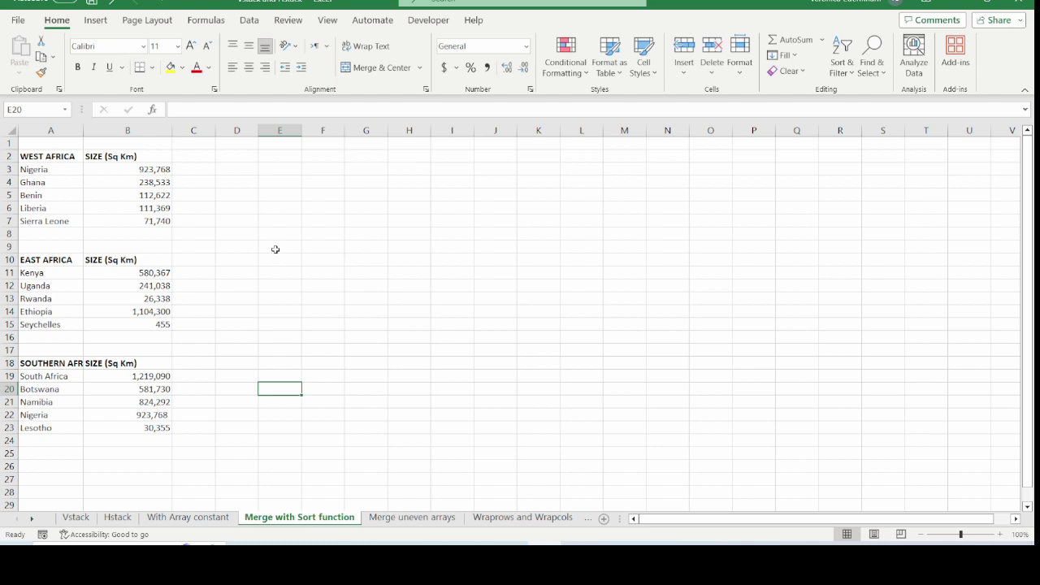
left_click(336, 169)
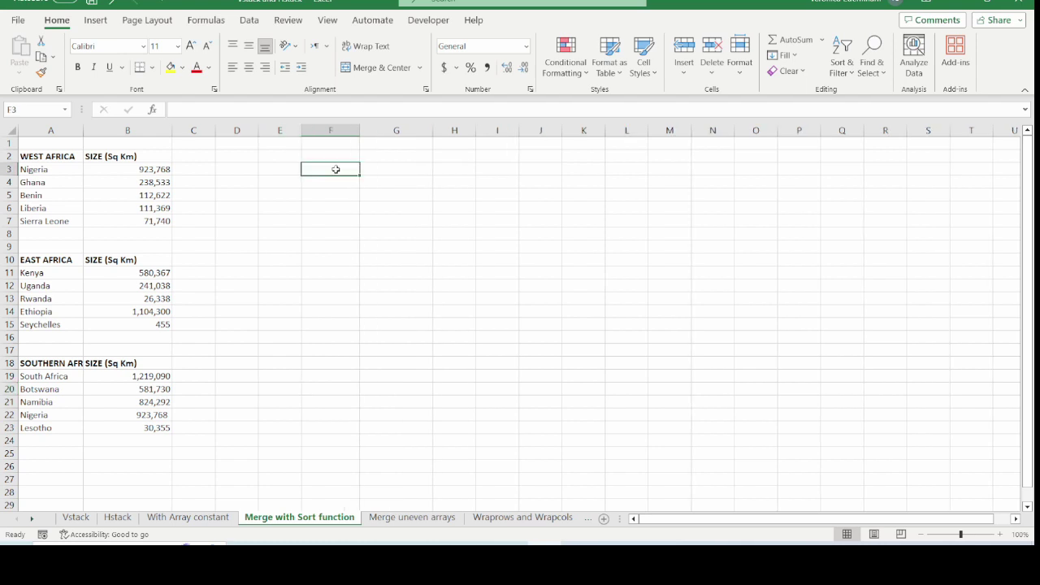
type("=VSTACK(")
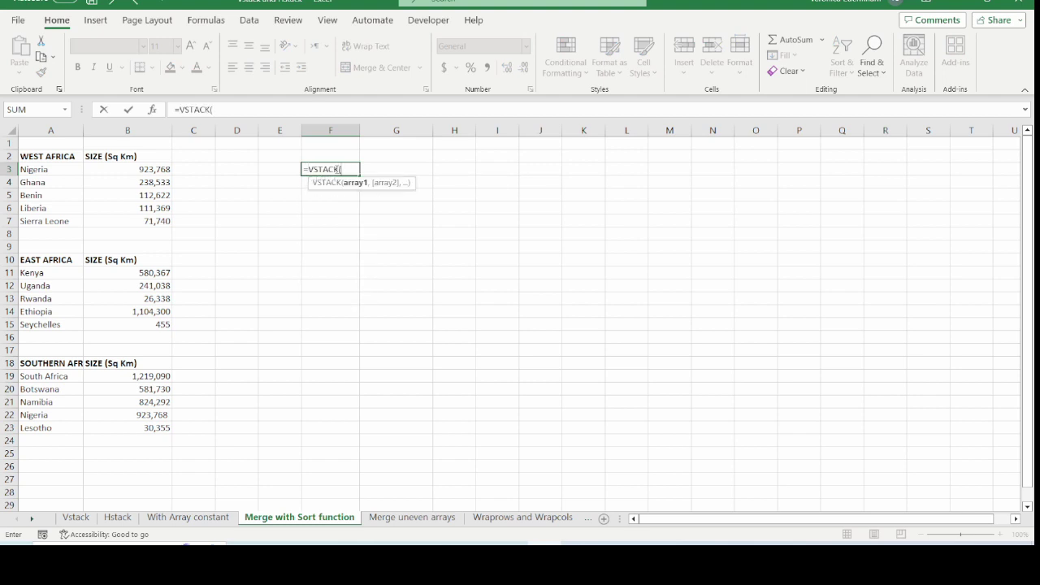
left_click_drag(64, 172, 120, 220)
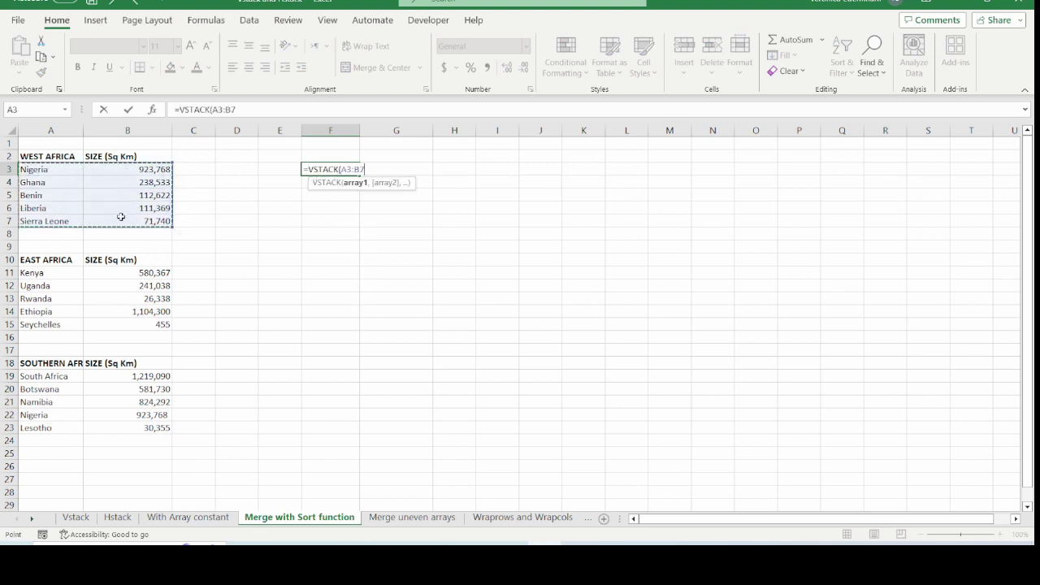
type(",")
left_click(70, 274)
left_click_drag(90, 281, 122, 325)
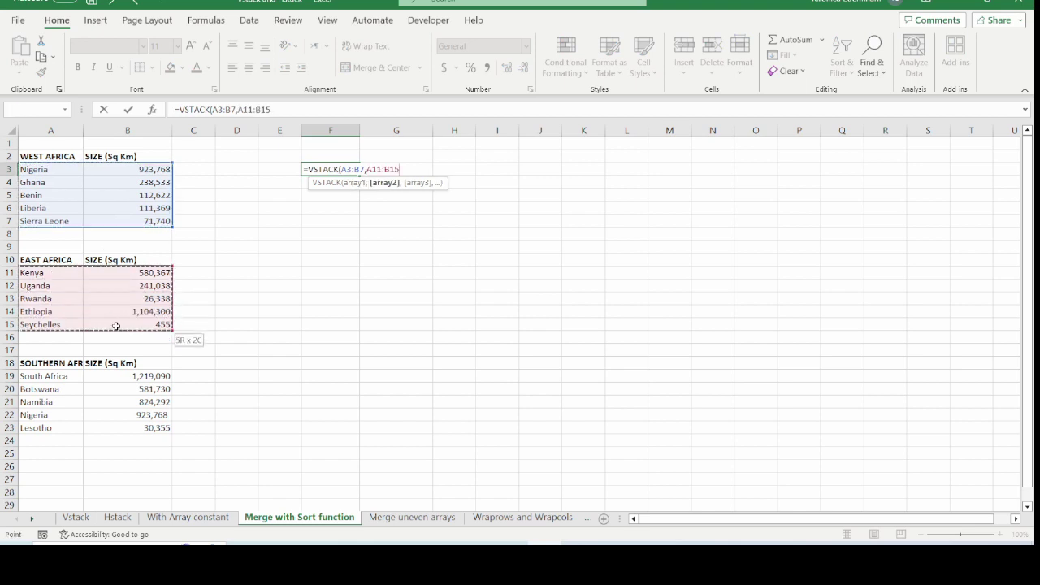
type(",")
left_click_drag(54, 376, 116, 427)
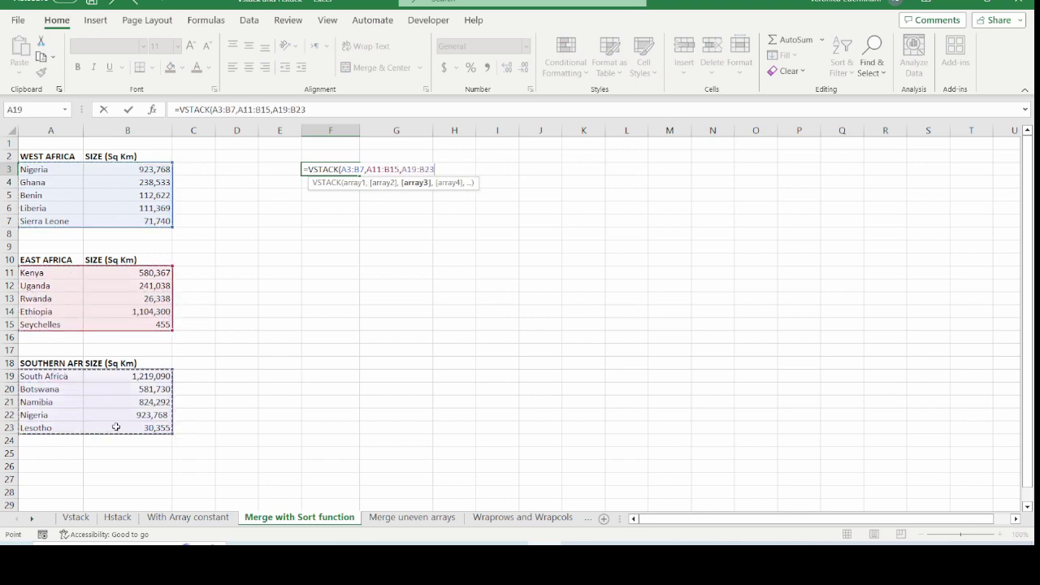
type(")")
key("Return")
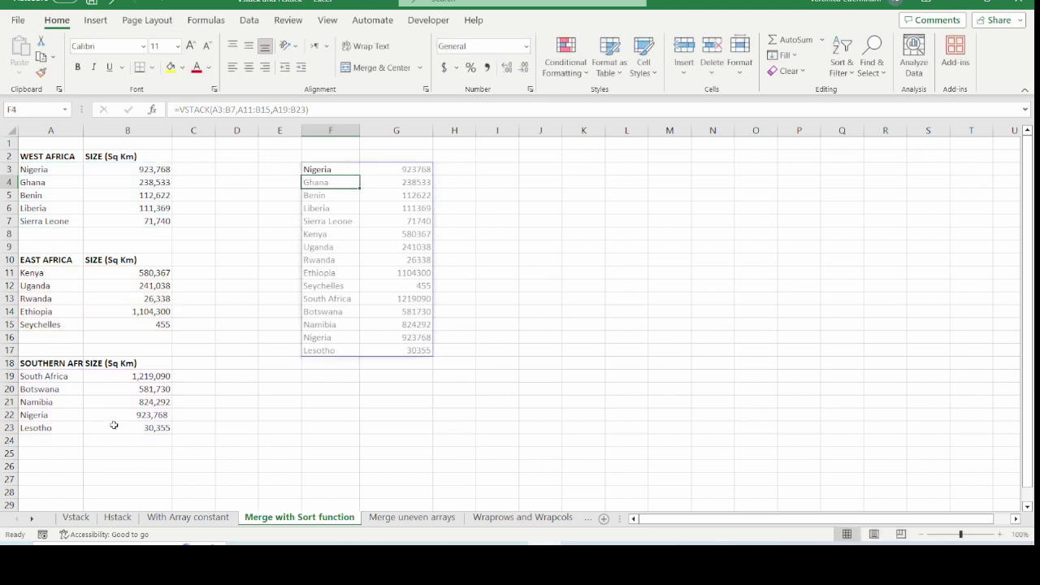
Step: Wrap the VSTACK formula in F3 in a SORT function with a blank sort index and sort order 1, ascending
left_click(330, 168)
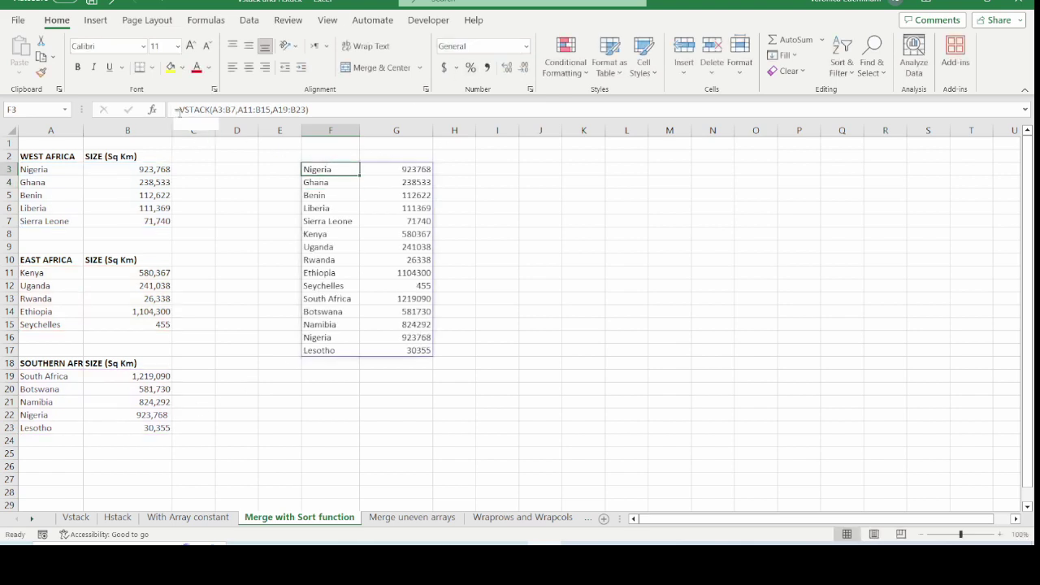
left_click(179, 110)
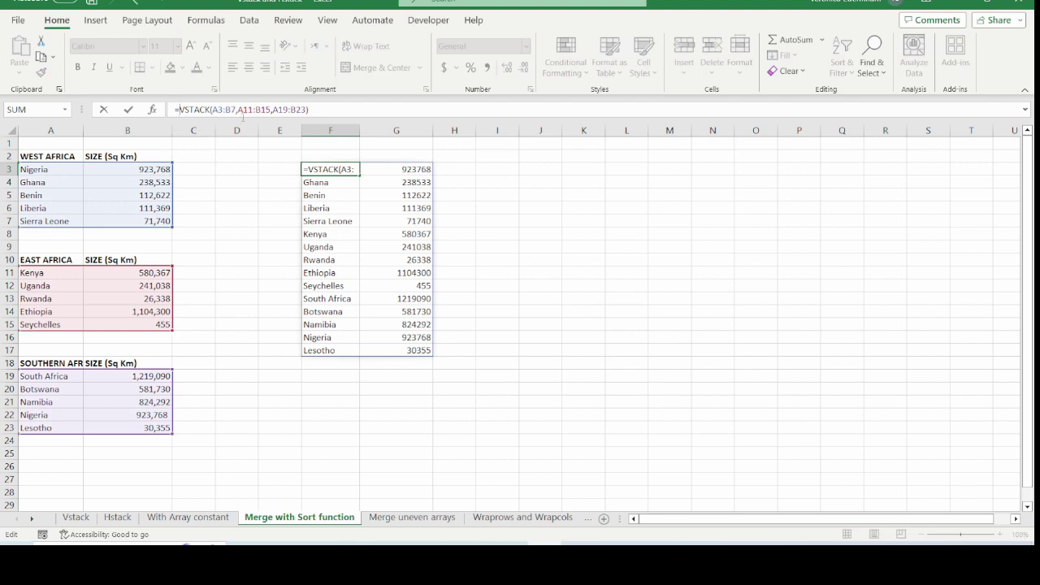
type("SORT(")
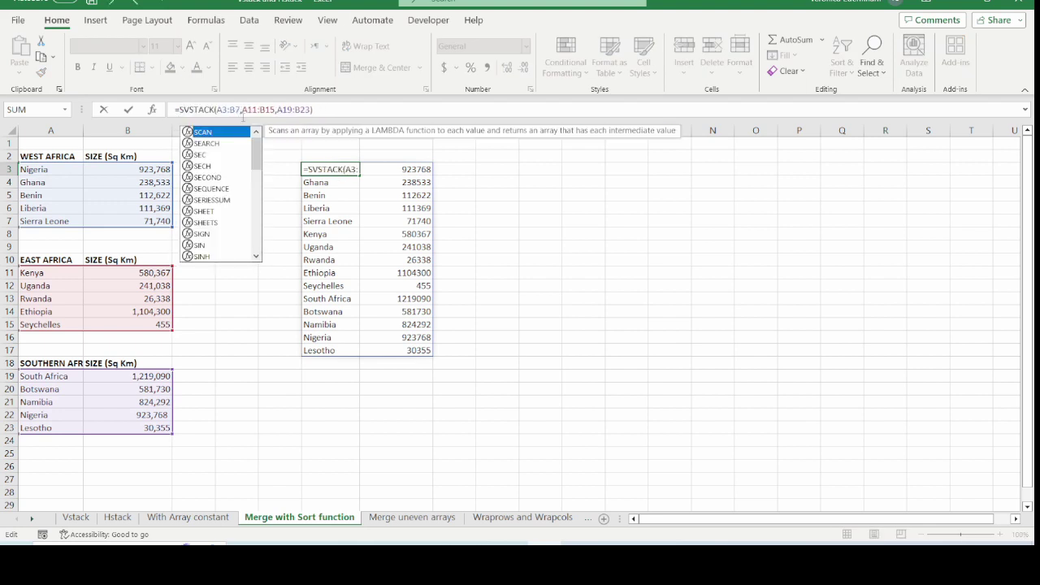
key("End")
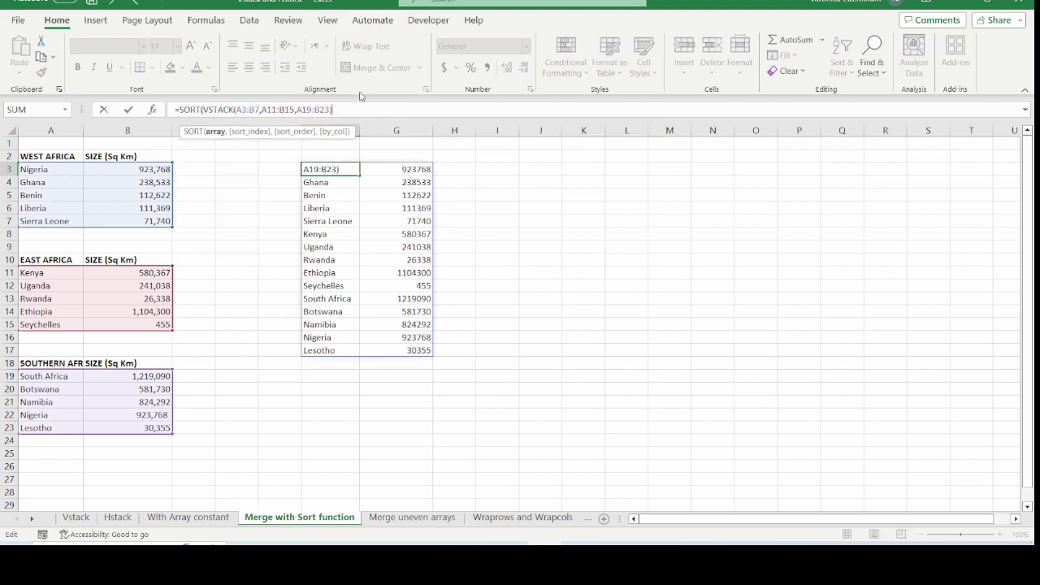
type(",")
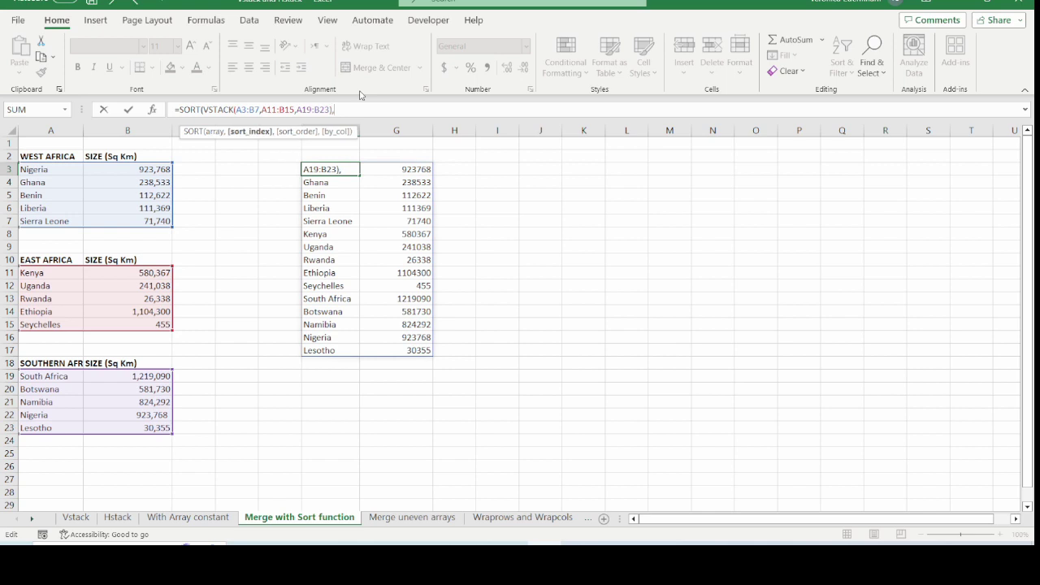
type(",1")
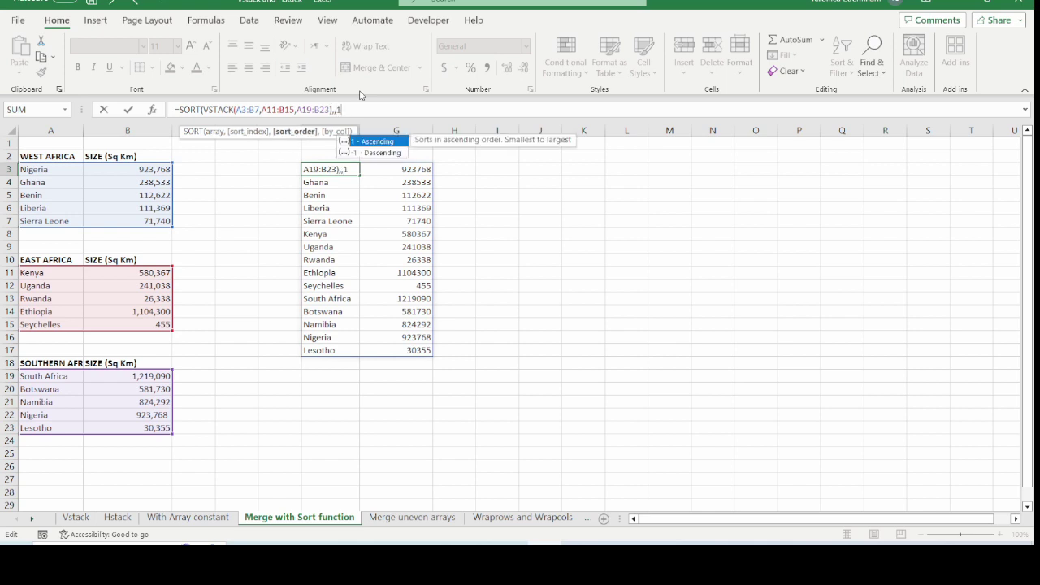
type(")")
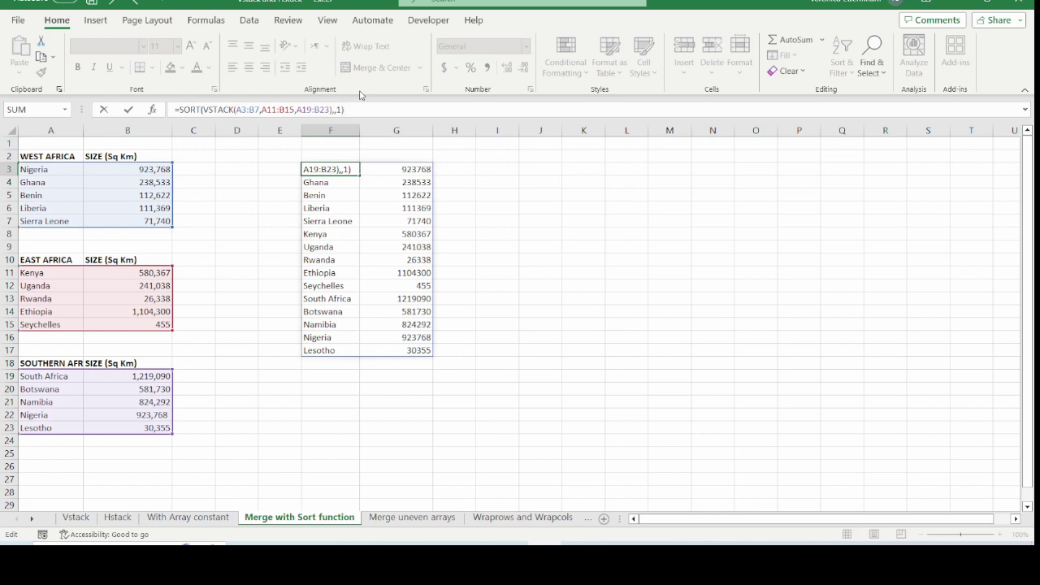
key("Return")
left_click(339, 168)
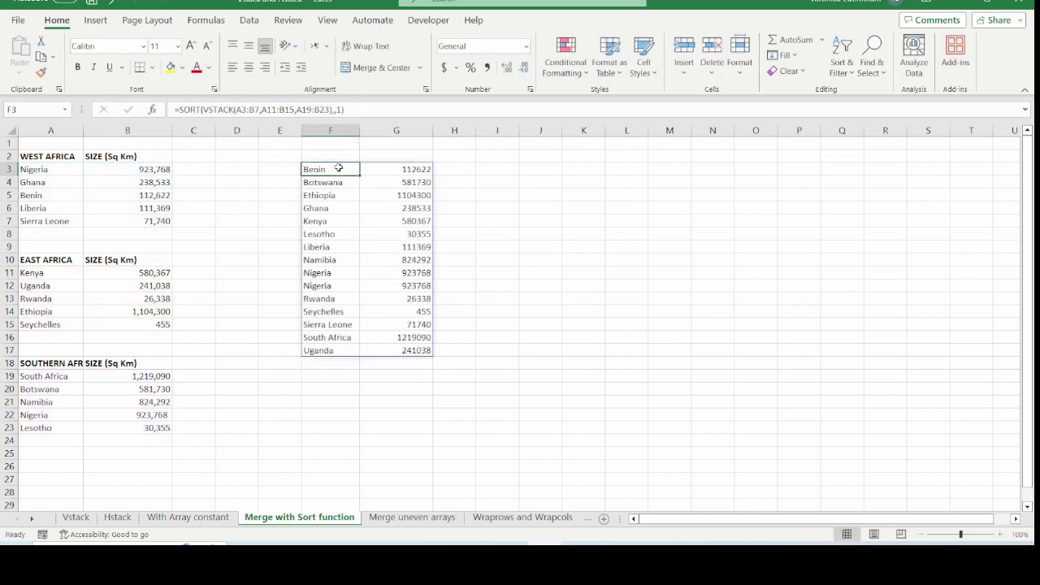
Step: Apply the comma number format to the sorted sizes in G3:G17
left_click_drag(404, 170, 398, 350)
left_click(486, 67)
left_click(335, 170)
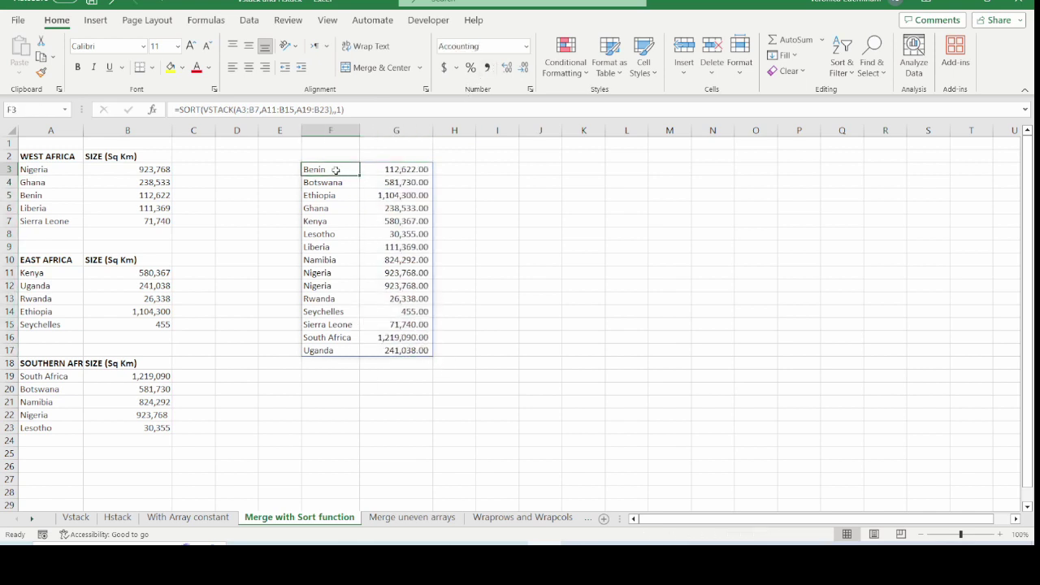
left_click_drag(335, 170, 333, 182)
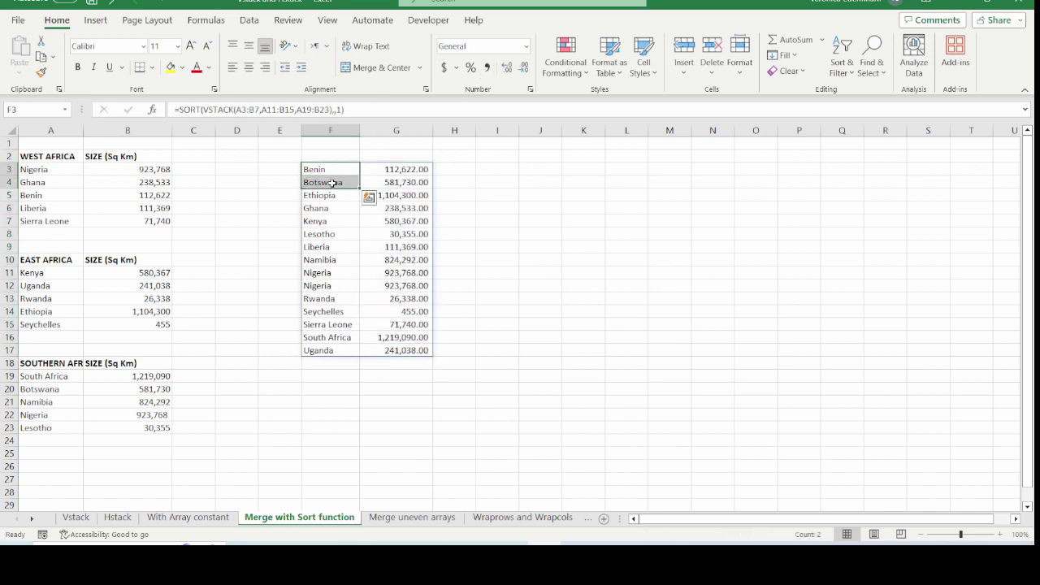
left_click(328, 183)
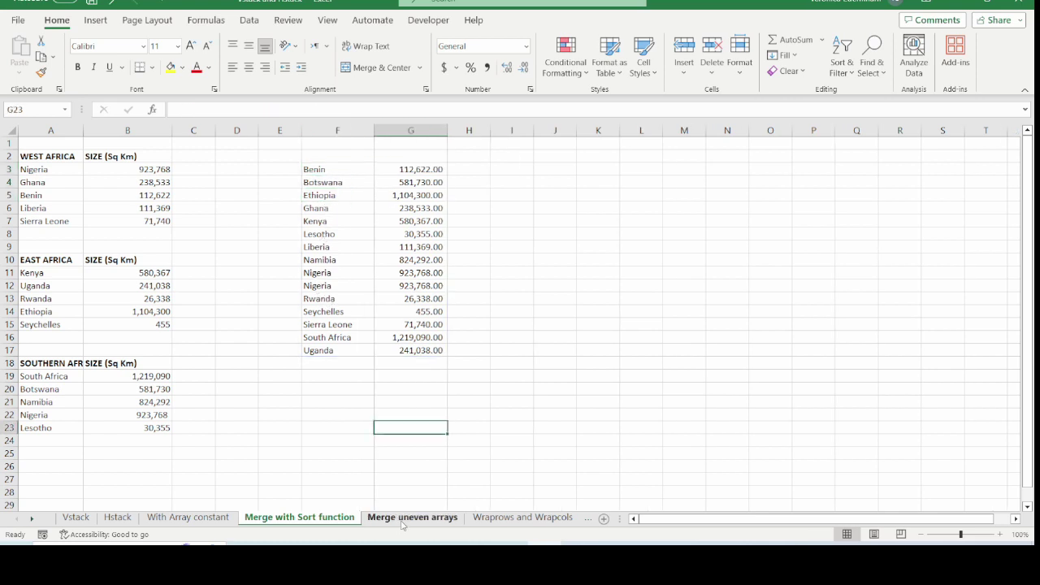
Step: On the Merge uneven arrays sheet, join B3:E5 and B11:D13 side by side with an HSTACK formula in H3
left_click(403, 520)
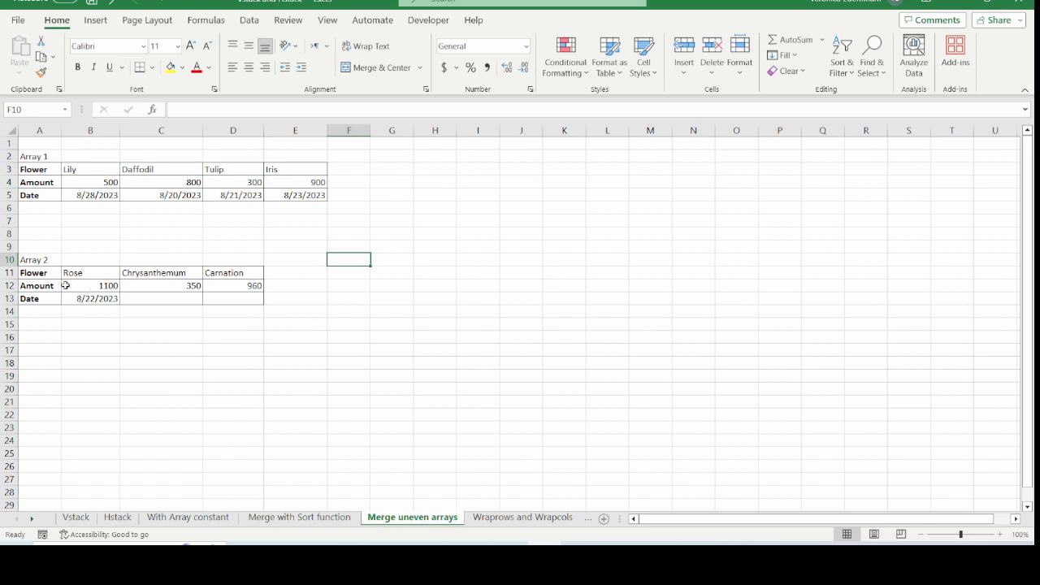
left_click_drag(43, 276, 234, 299)
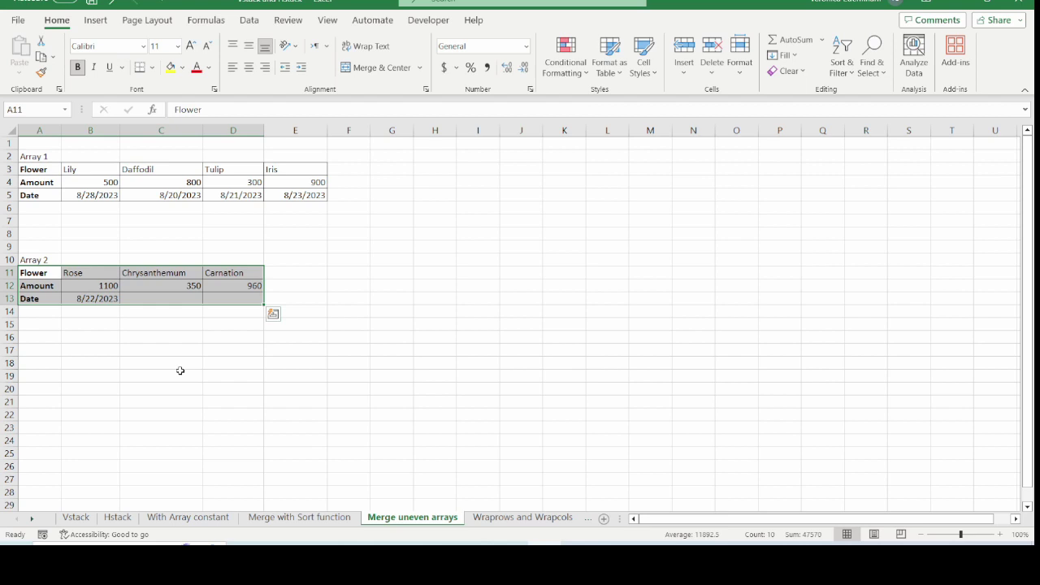
left_click_drag(85, 172, 284, 198)
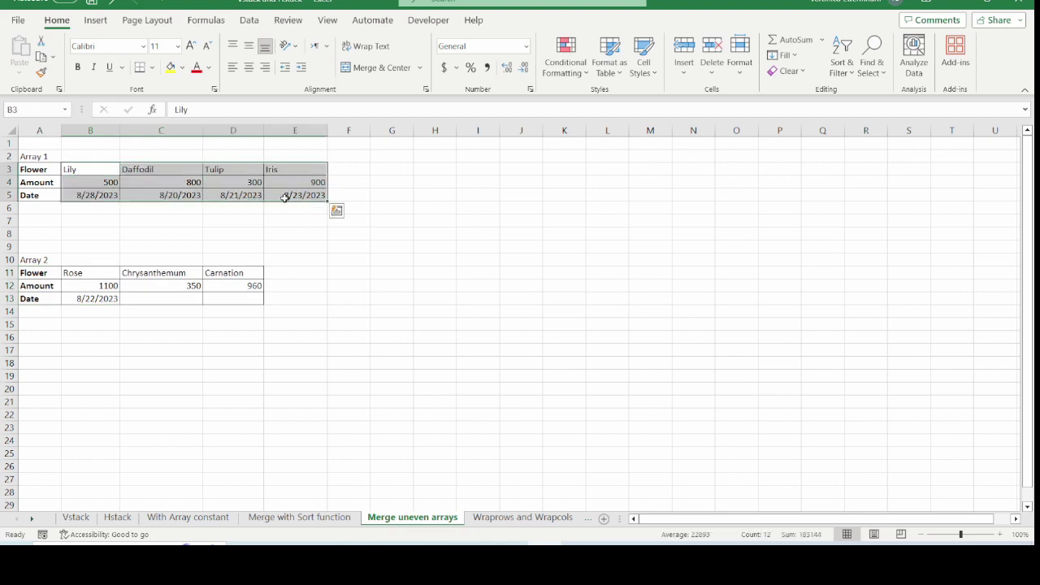
left_click_drag(106, 274, 232, 300)
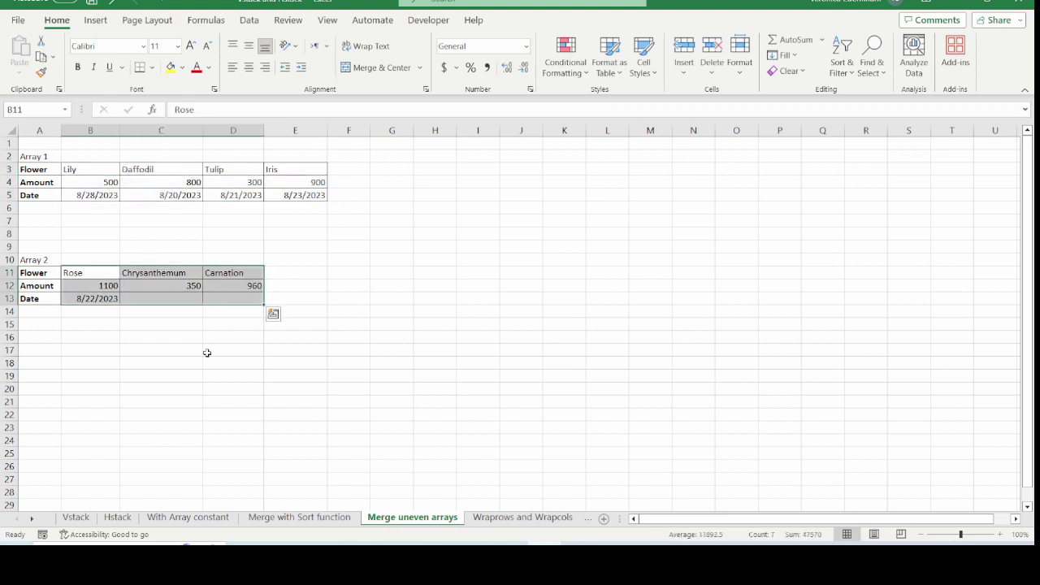
left_click(439, 169)
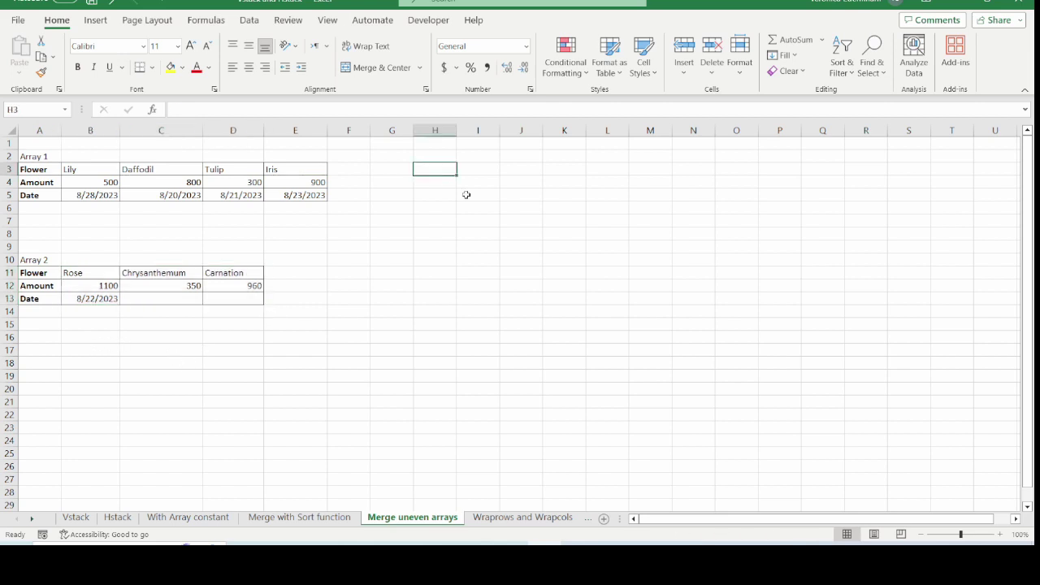
type("=")
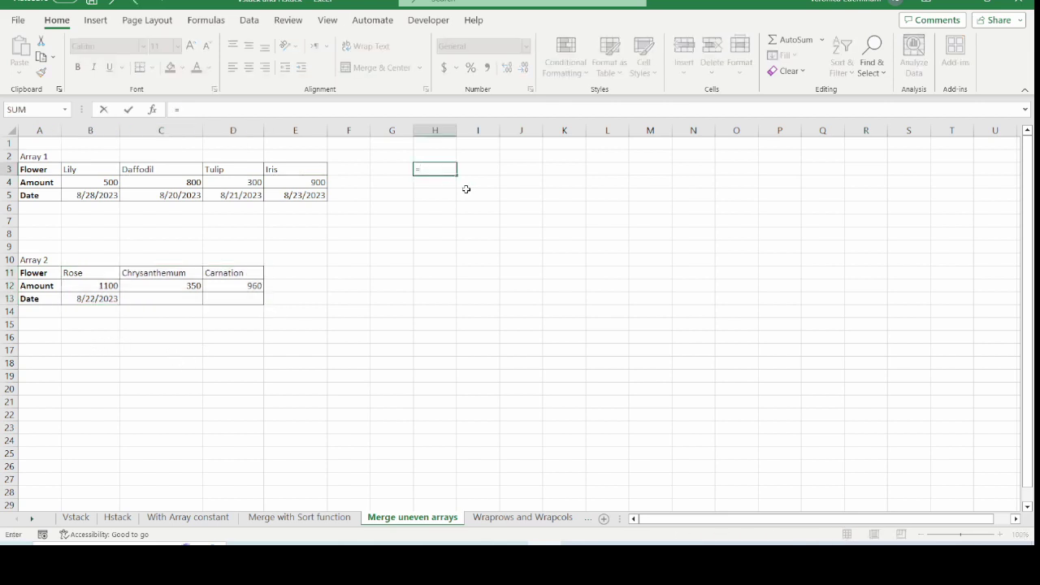
type("HSTACK(")
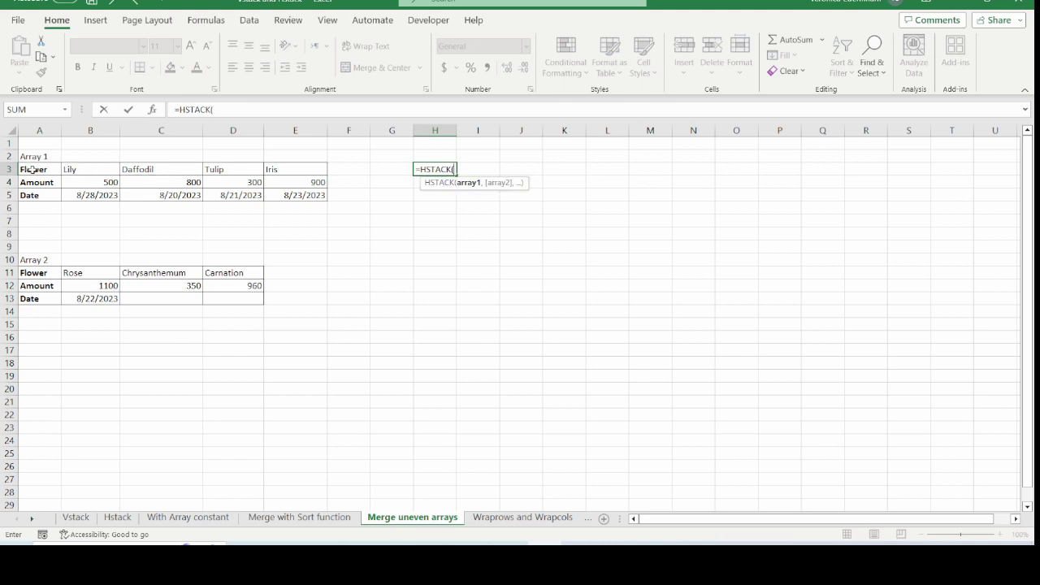
left_click_drag(33, 169, 243, 183)
left_click_drag(89, 170, 269, 193)
type(",")
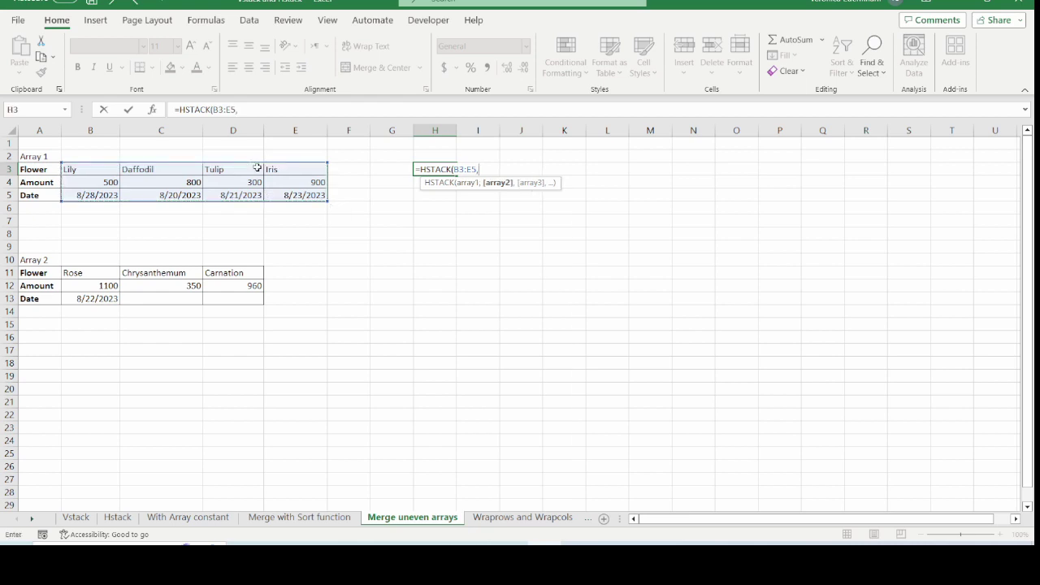
left_click_drag(74, 273, 235, 299)
type(")")
key("Return")
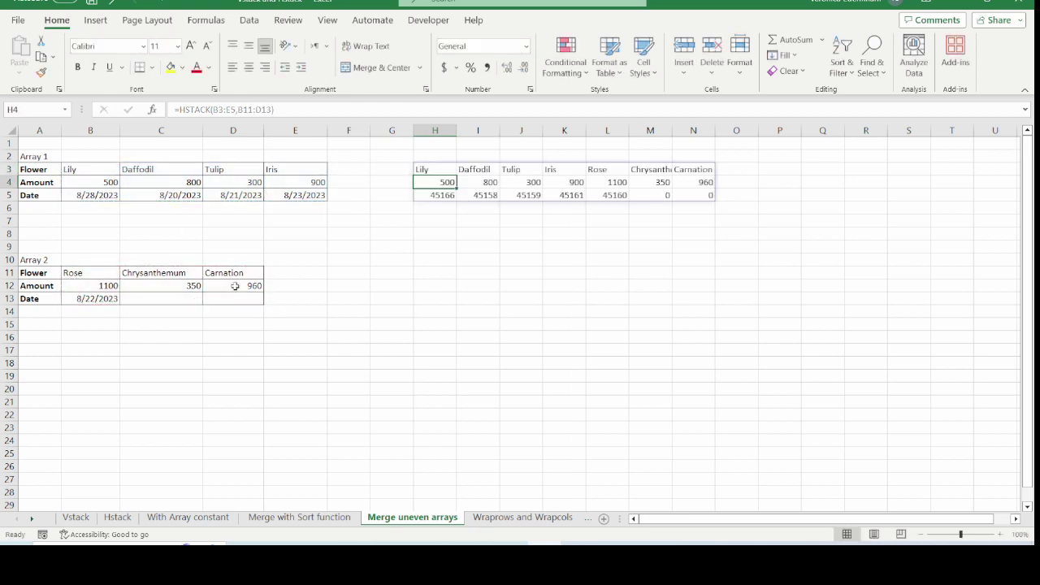
Step: Widen columns M and N of the merged table to fit their flower names
left_click(664, 197)
left_click(700, 195)
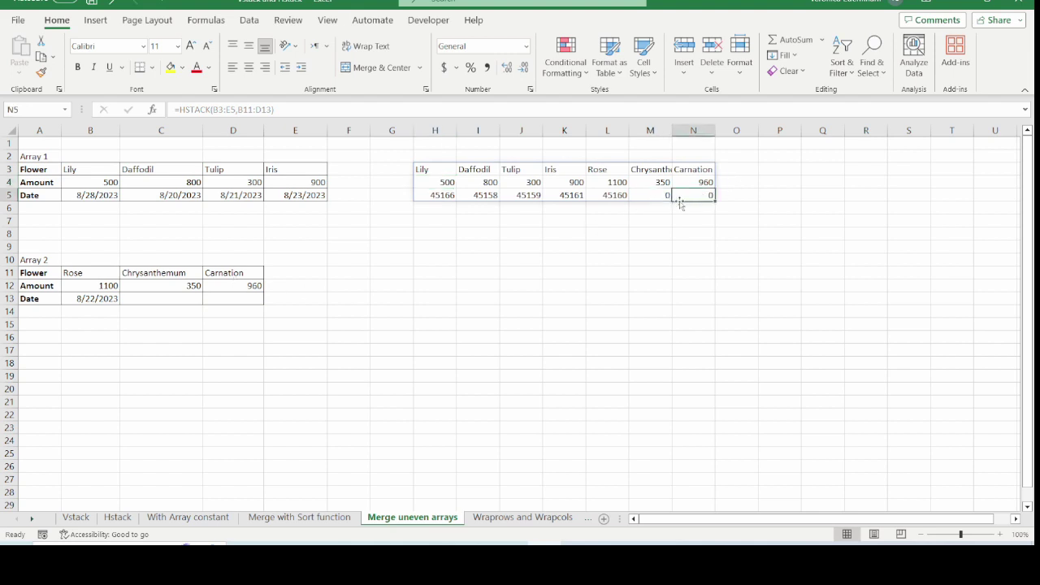
left_click(660, 196)
left_click(687, 198)
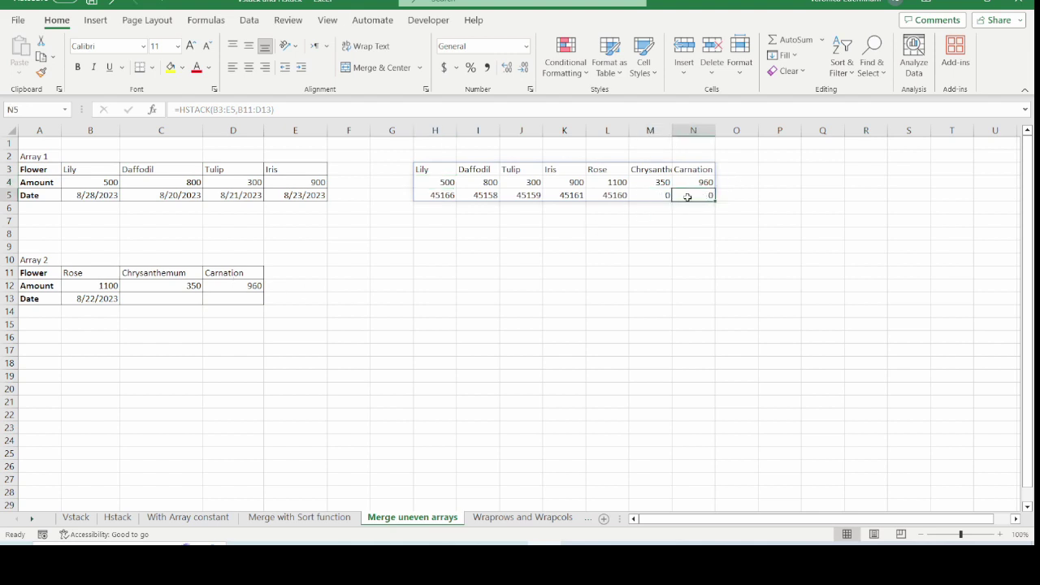
double_click(670, 131)
Step: Format the merged date values in H5:L5 as Short Date
left_click_drag(435, 195, 609, 195)
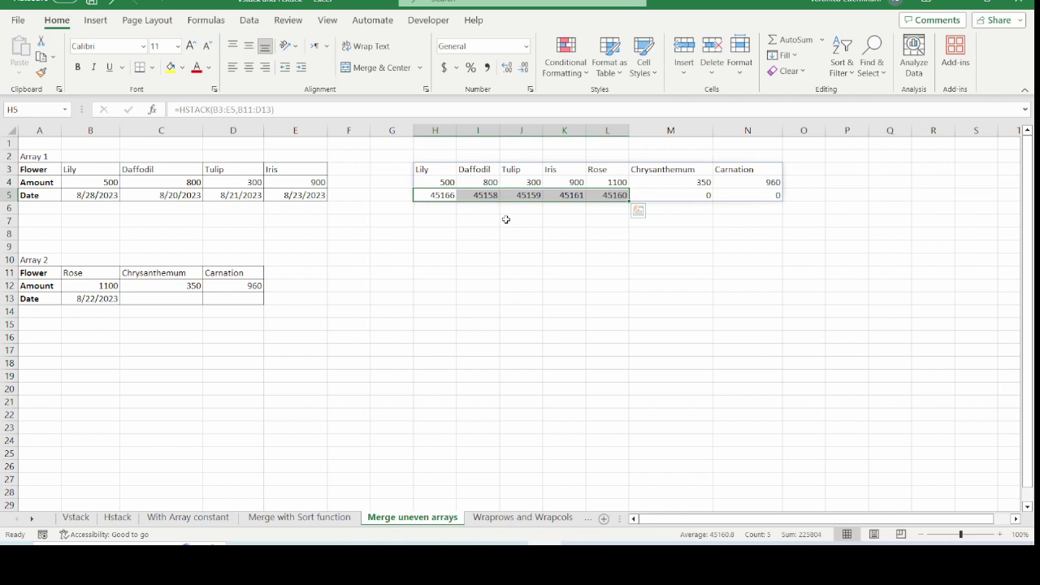
left_click(526, 47)
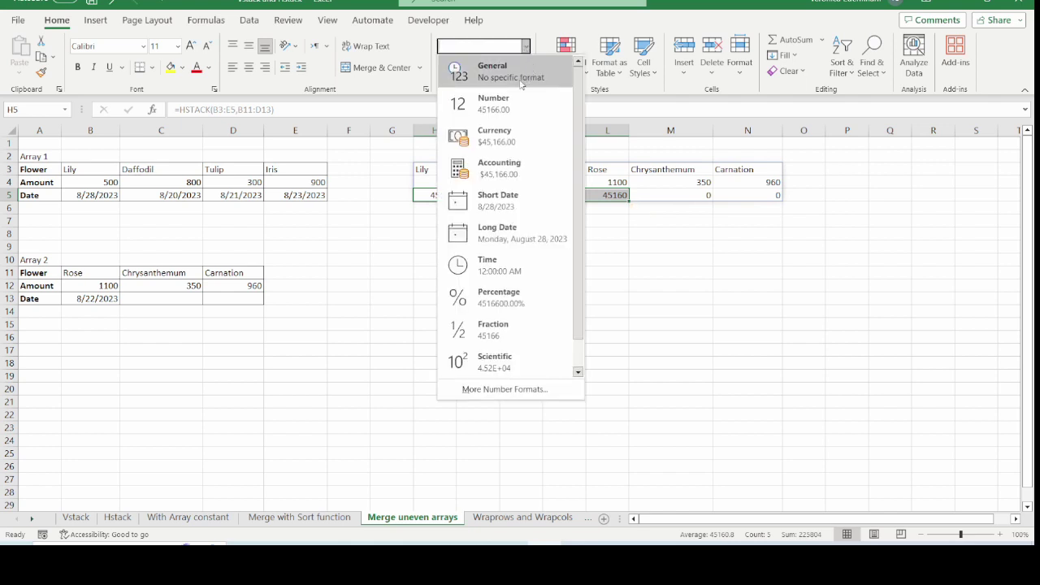
left_click(518, 208)
left_click(512, 236)
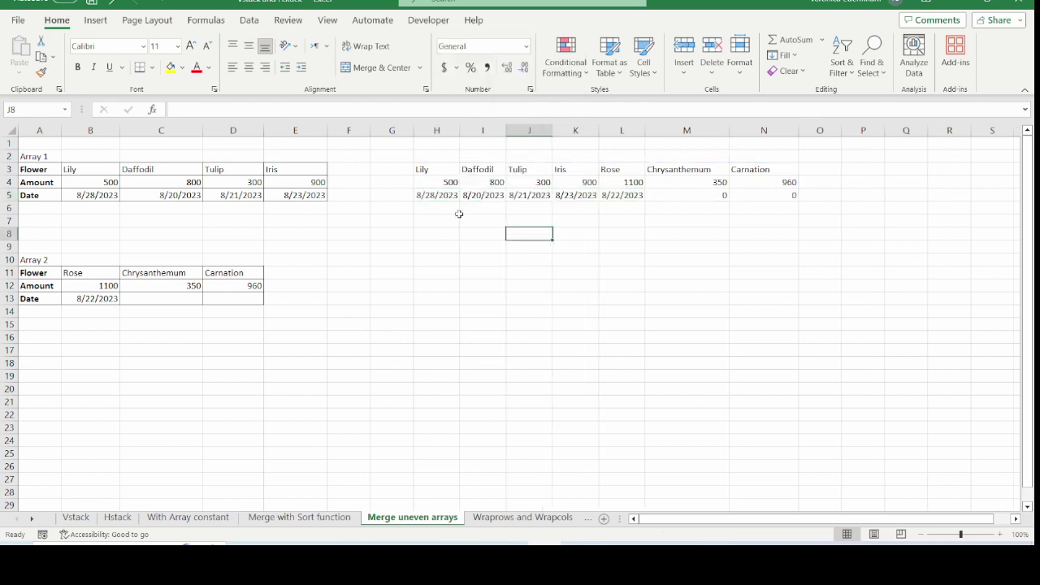
left_click_drag(443, 197, 626, 197)
left_click(575, 246)
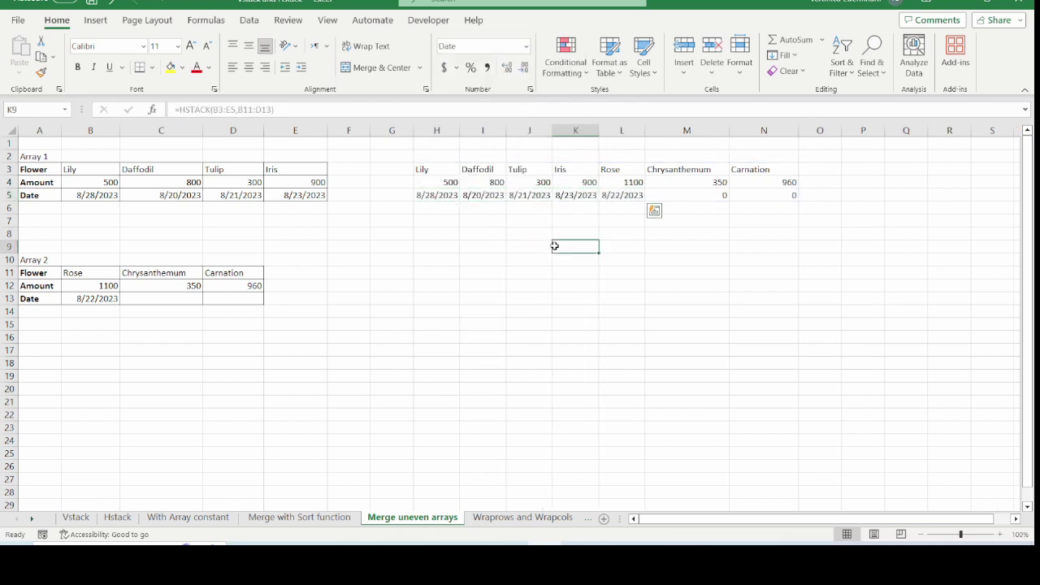
left_click(660, 198)
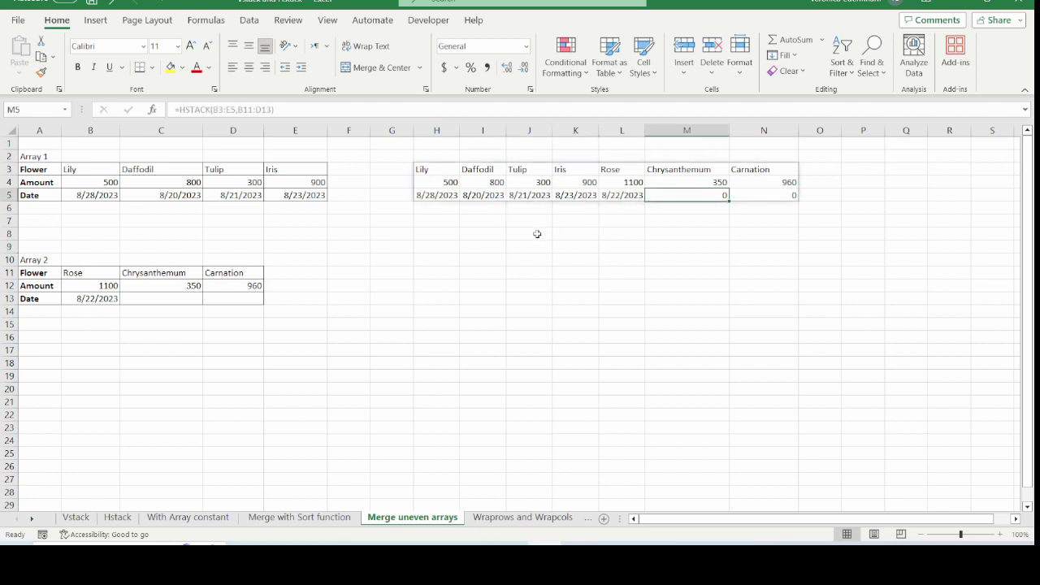
Step: Open the Wraprows and Wrapcols sheet, review the month lists in B3:H3 and B6:F6, and start a formula in B10
key("ctrl+Page_Down")
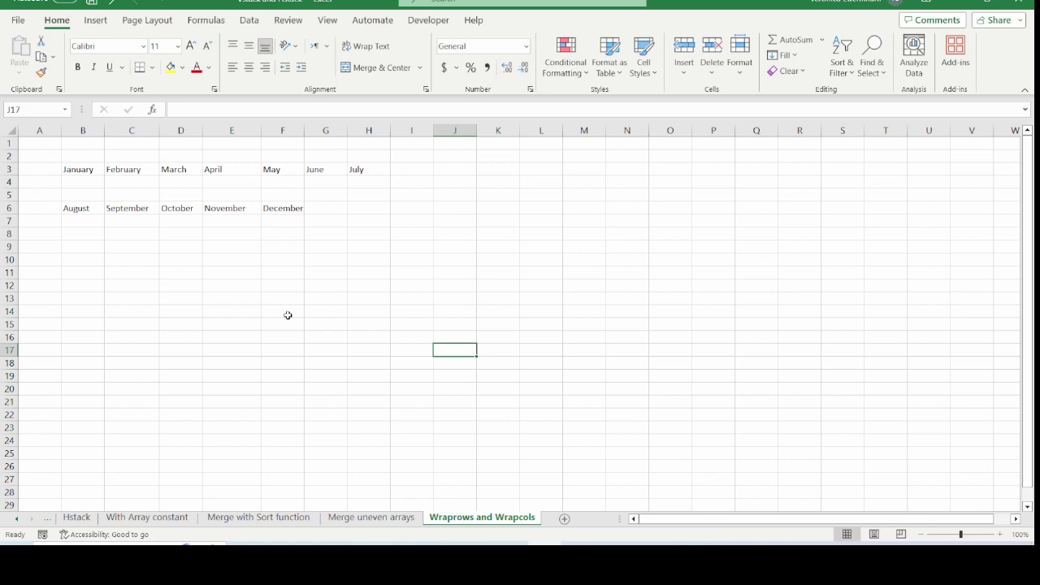
left_click_drag(78, 169, 353, 169)
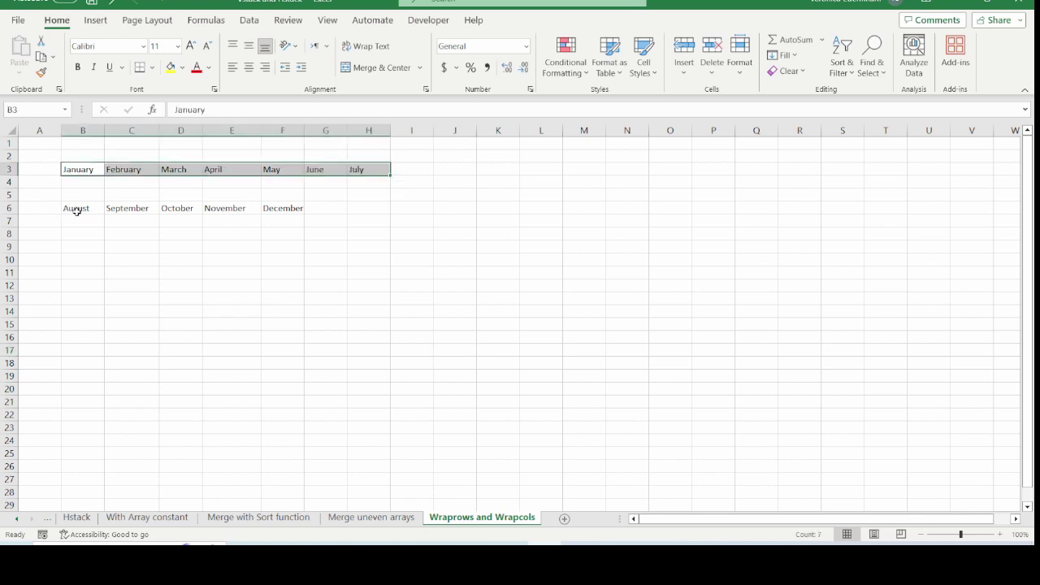
left_click_drag(76, 211, 282, 208)
left_click(232, 284)
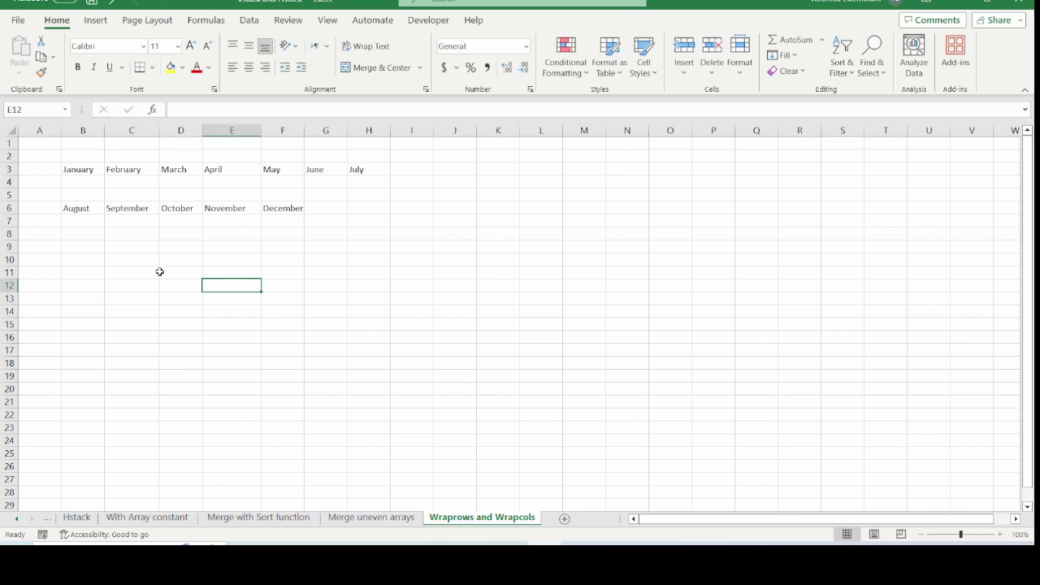
left_click_drag(70, 172, 370, 169)
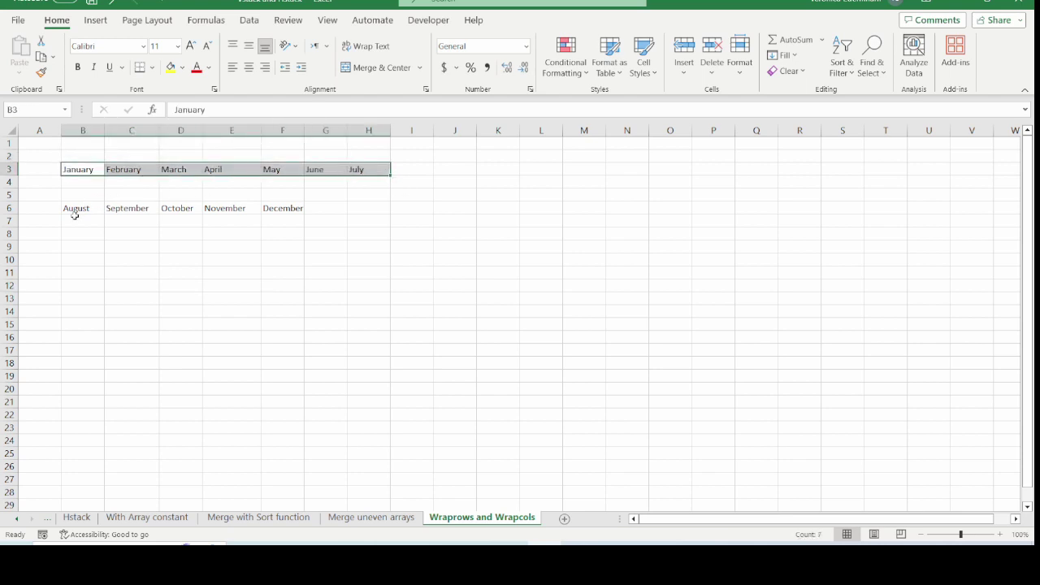
left_click_drag(74, 214, 282, 209)
left_click(93, 257)
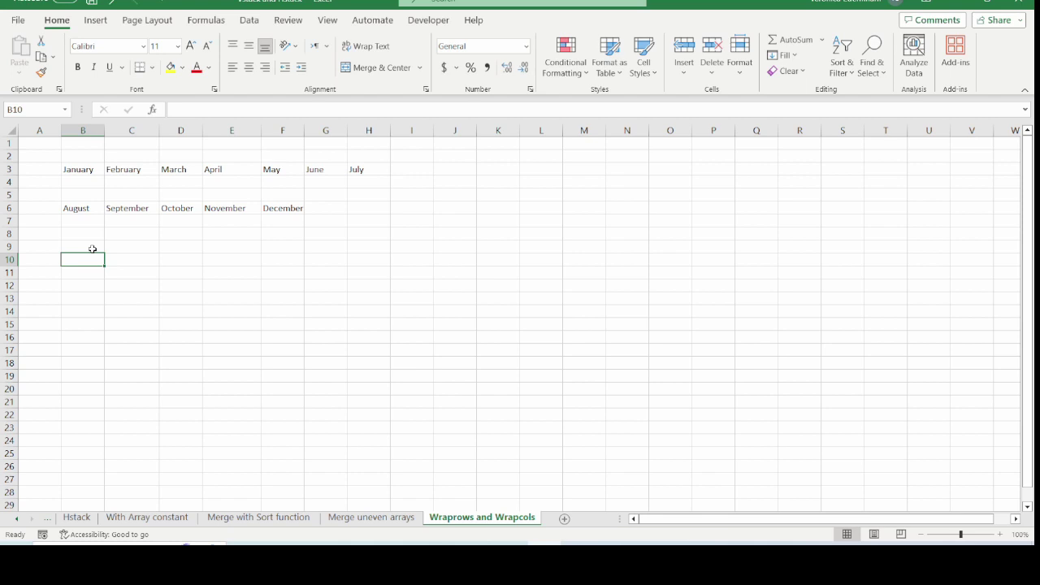
type("=")
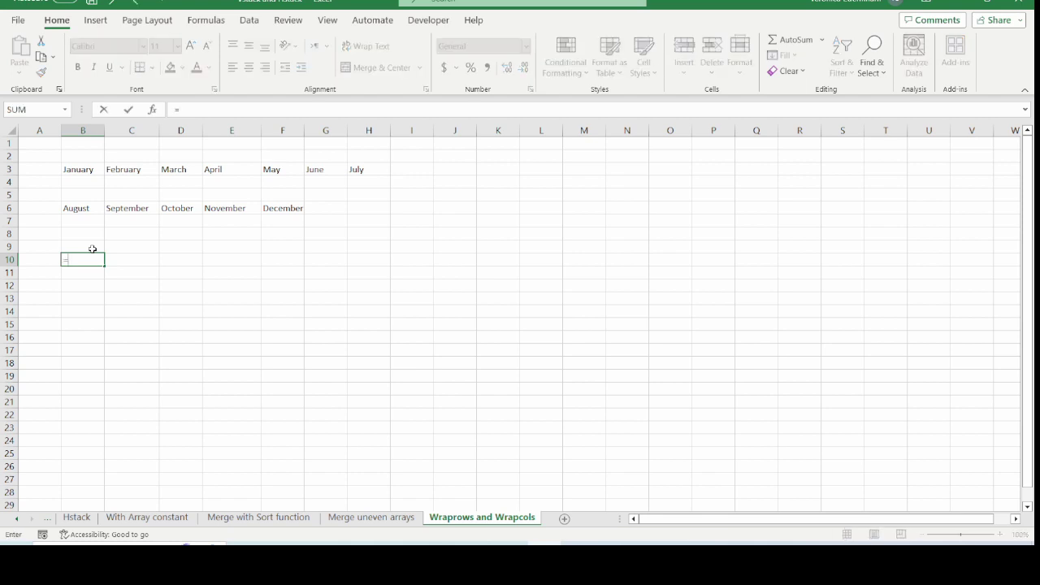
type("WRA")
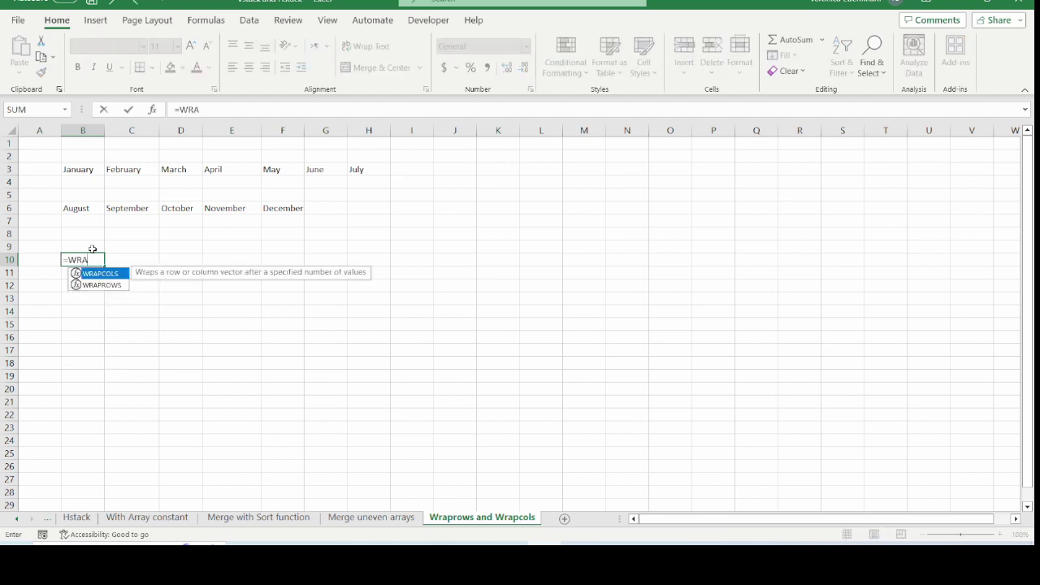
key("BackSpace")
key("BackSpace")
key("BackSpace")
Step: Join the month lists B3:H3 and B6:F6 into one row with an HSTACK formula in B10
type("HSTACK(")
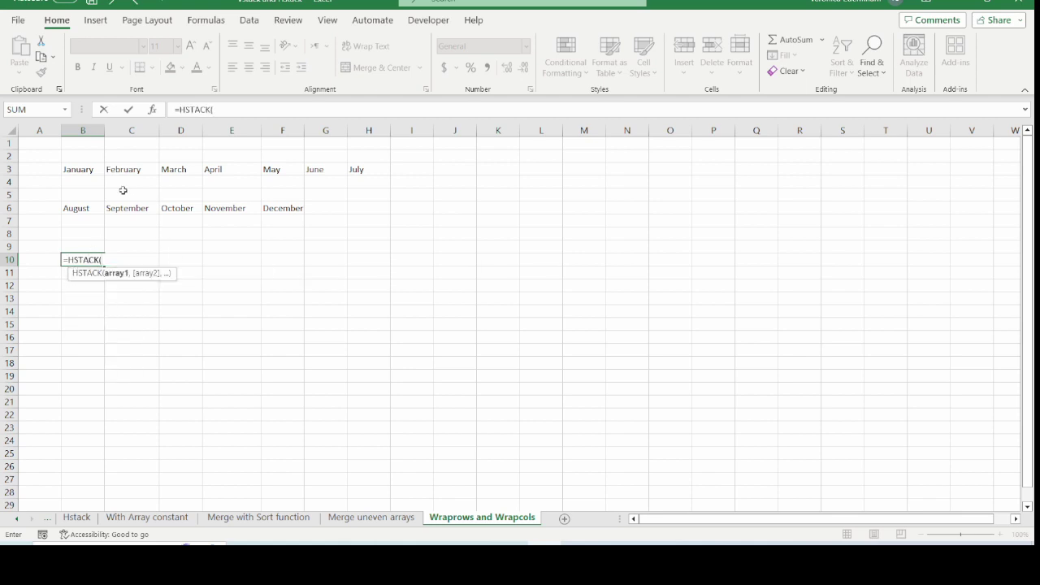
left_click_drag(85, 169, 350, 169)
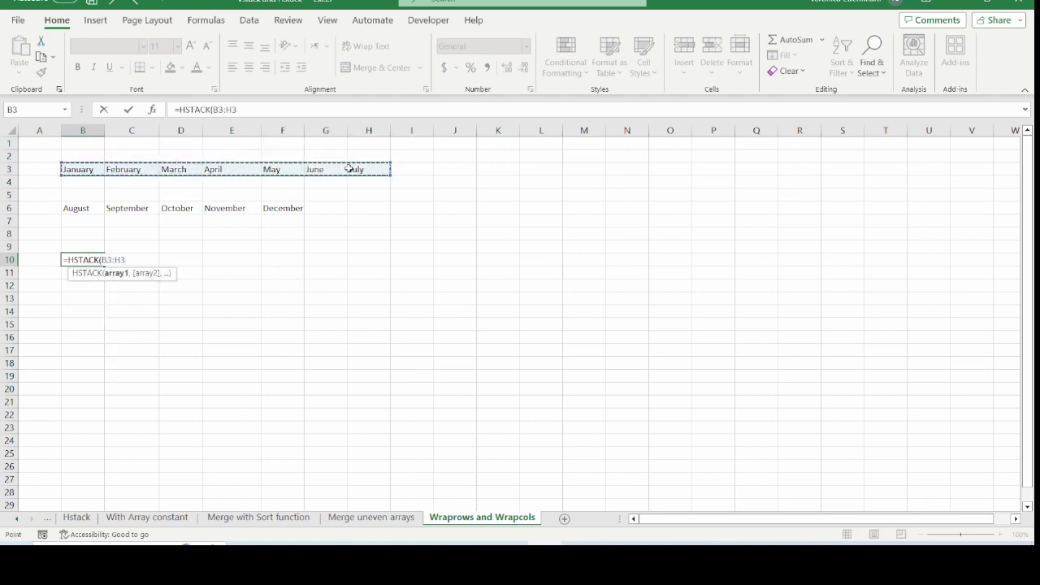
type(",")
left_click_drag(98, 208, 270, 203)
key("Return")
Step: Wrap the HSTACK formula in B10 with WRAPROWS, using a wrap count of 3 and "x" as padding, and widen column D to fit the month names
left_click(90, 258)
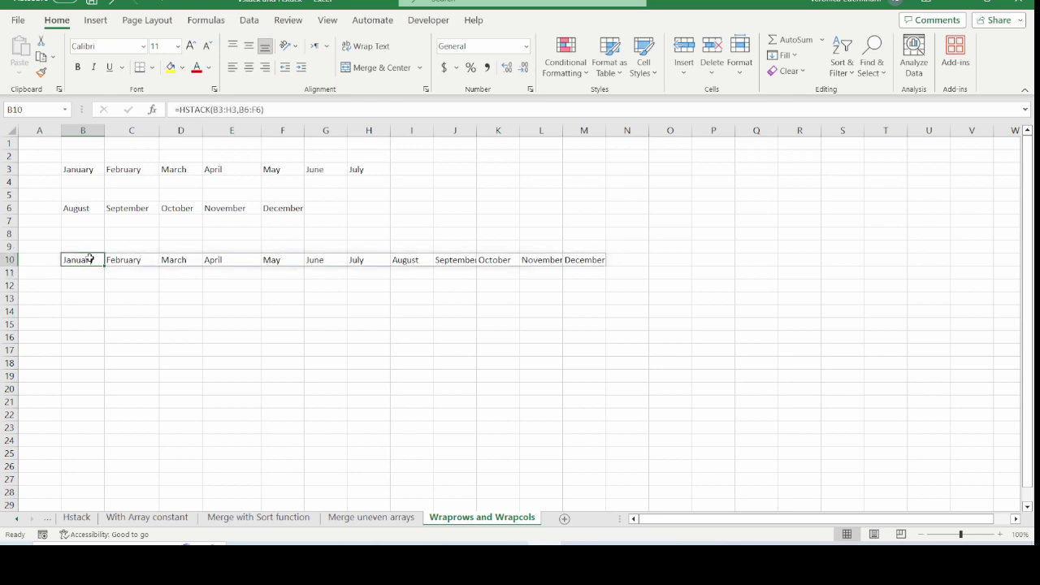
left_click(179, 110)
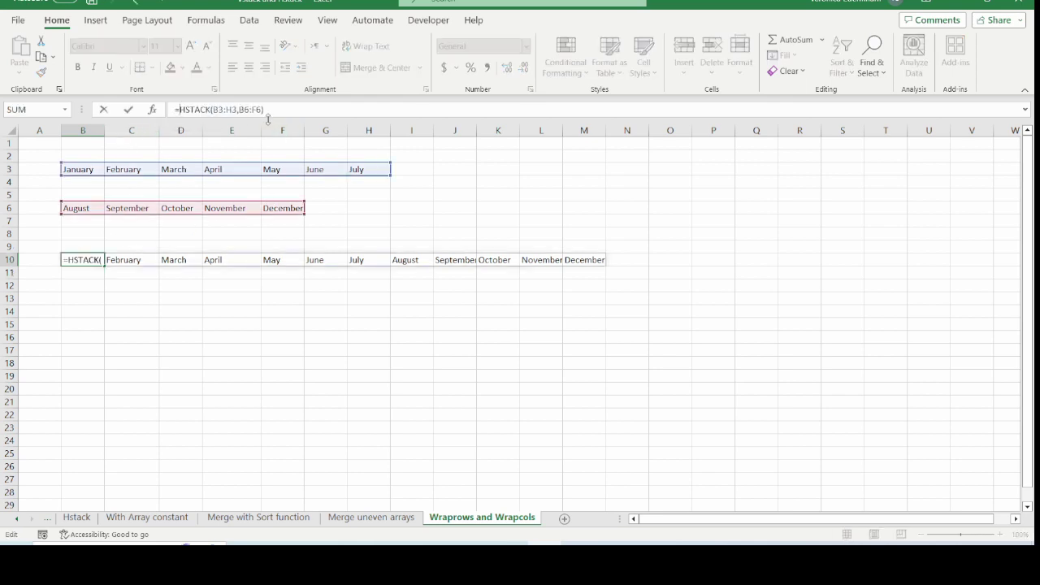
type("WRAPROWS")
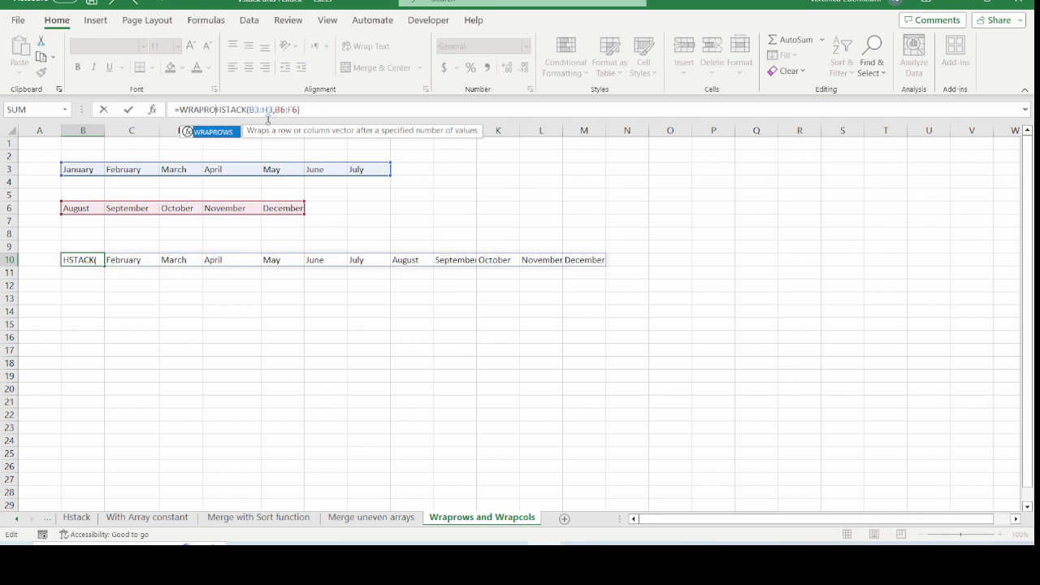
type("(")
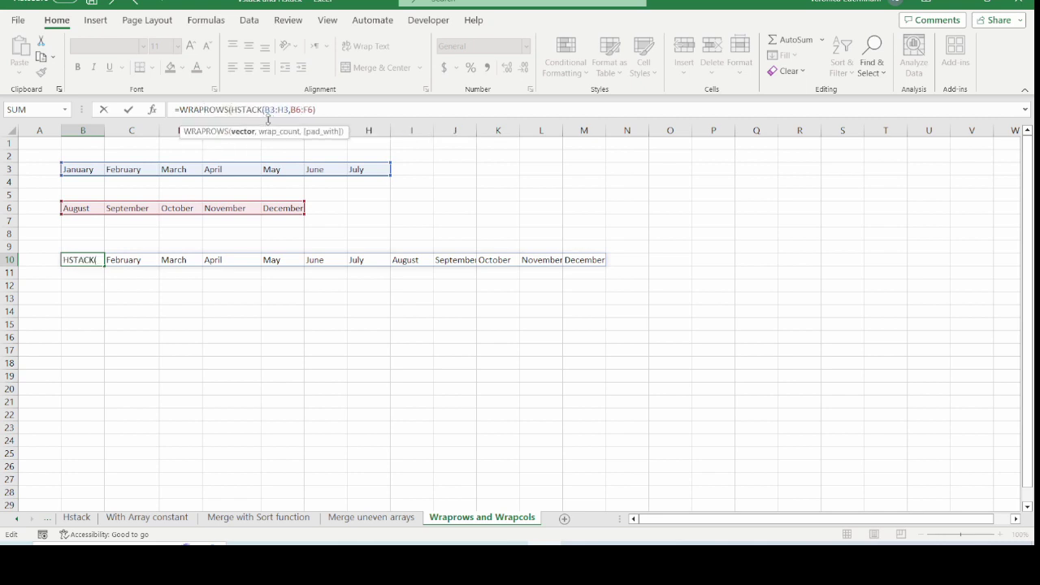
left_click(339, 110)
type(",")
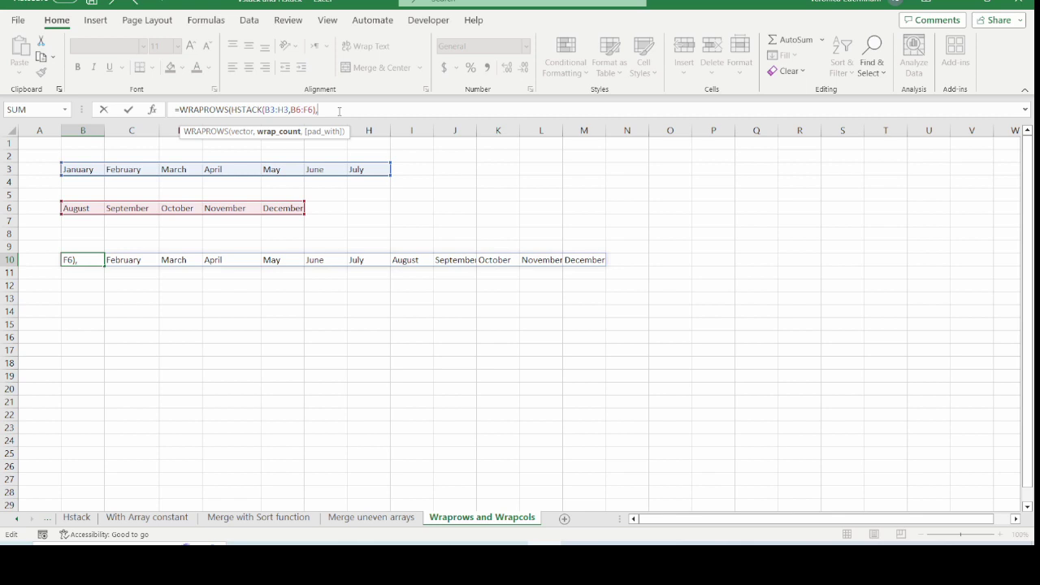
type("3,\"x\")")
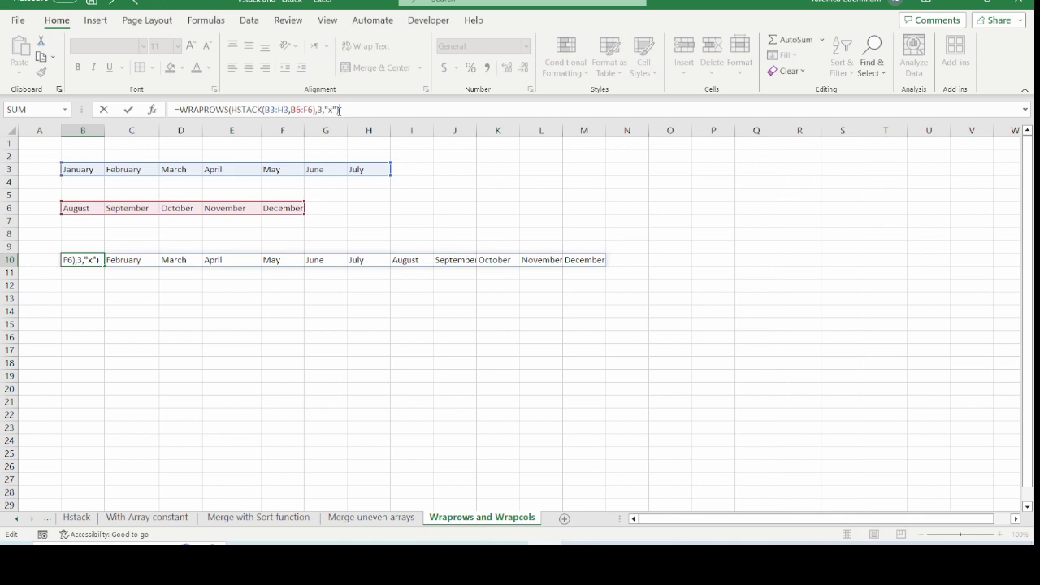
key("Return")
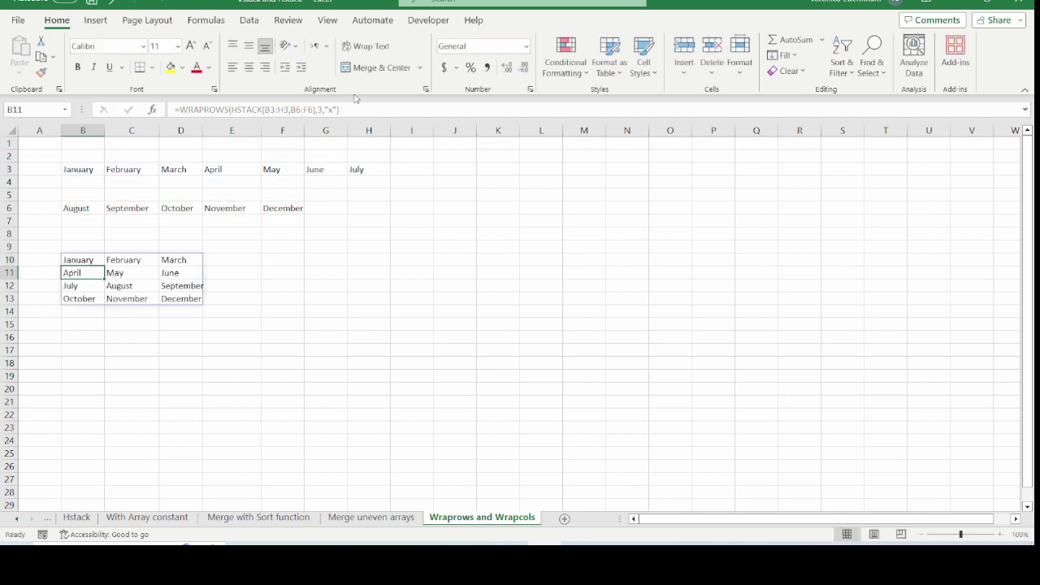
left_click_drag(198, 134, 217, 134)
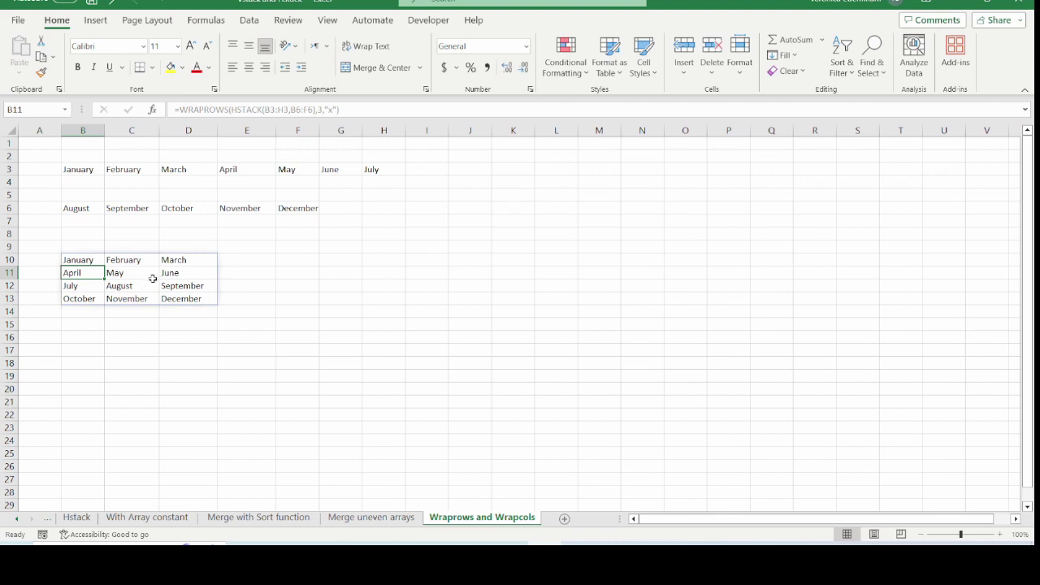